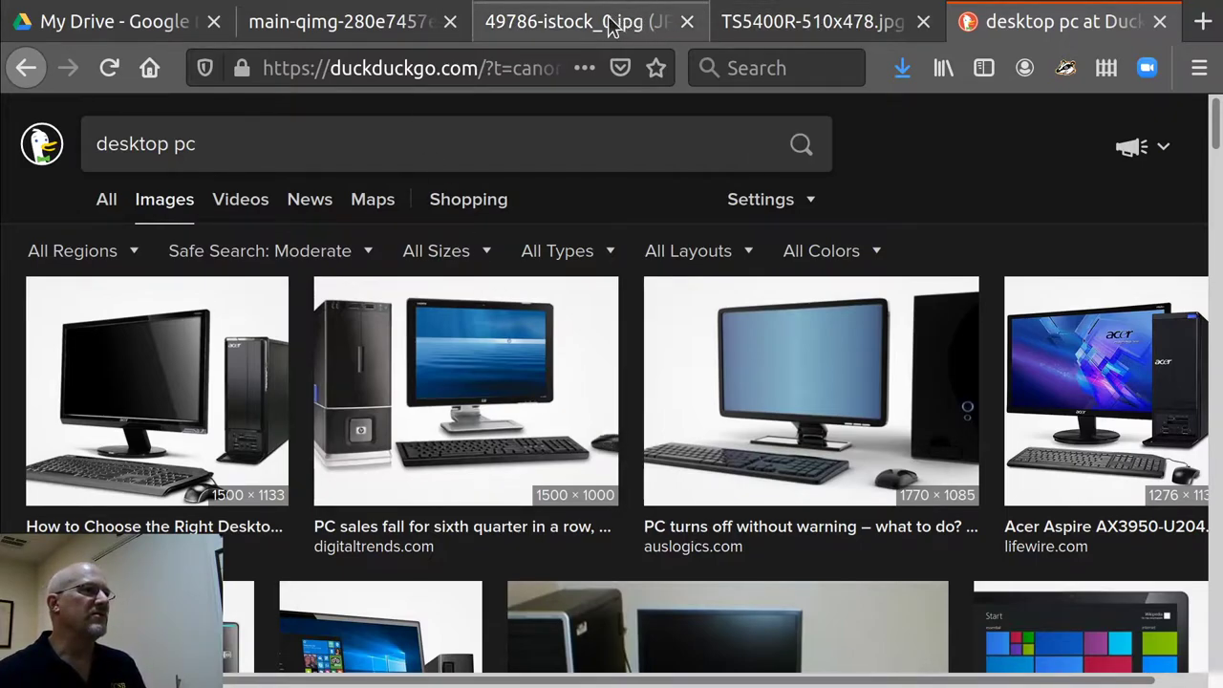
- View the open browser images of the clouds, the rack-mounted storage server and the data center aisle
{"action": "left_click", "coordinate": [580, 26]}
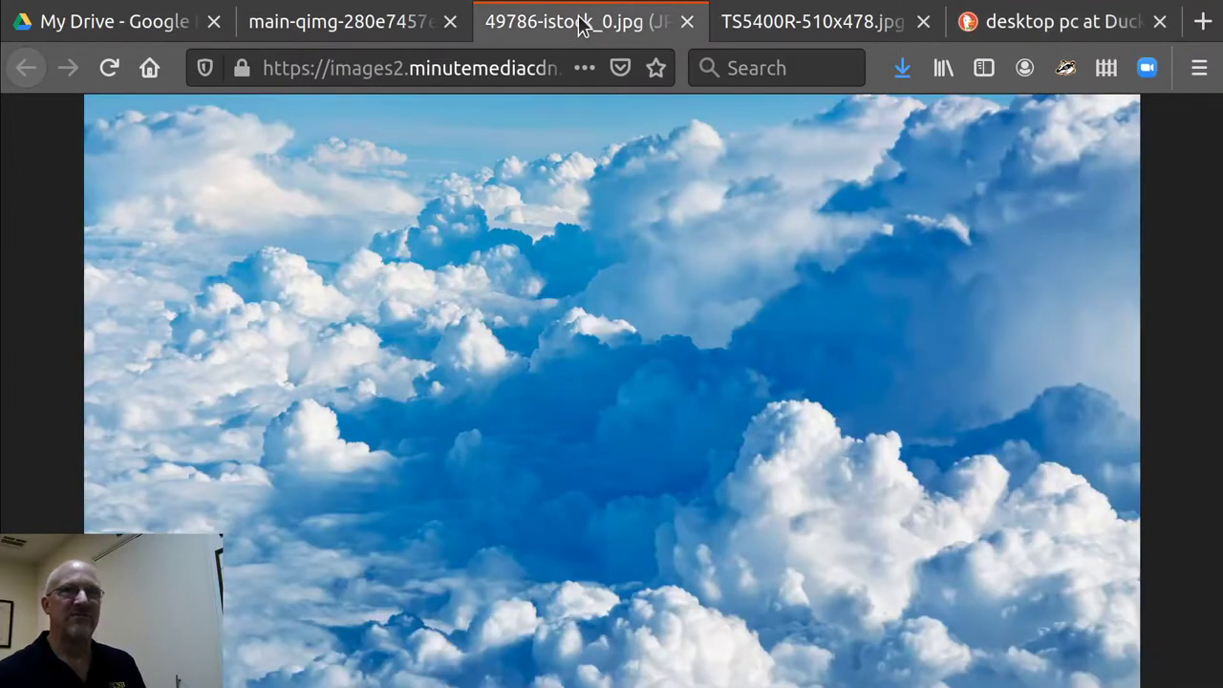
{"action": "left_click", "coordinate": [1069, 29]}
{"action": "left_click", "coordinate": [772, 27]}
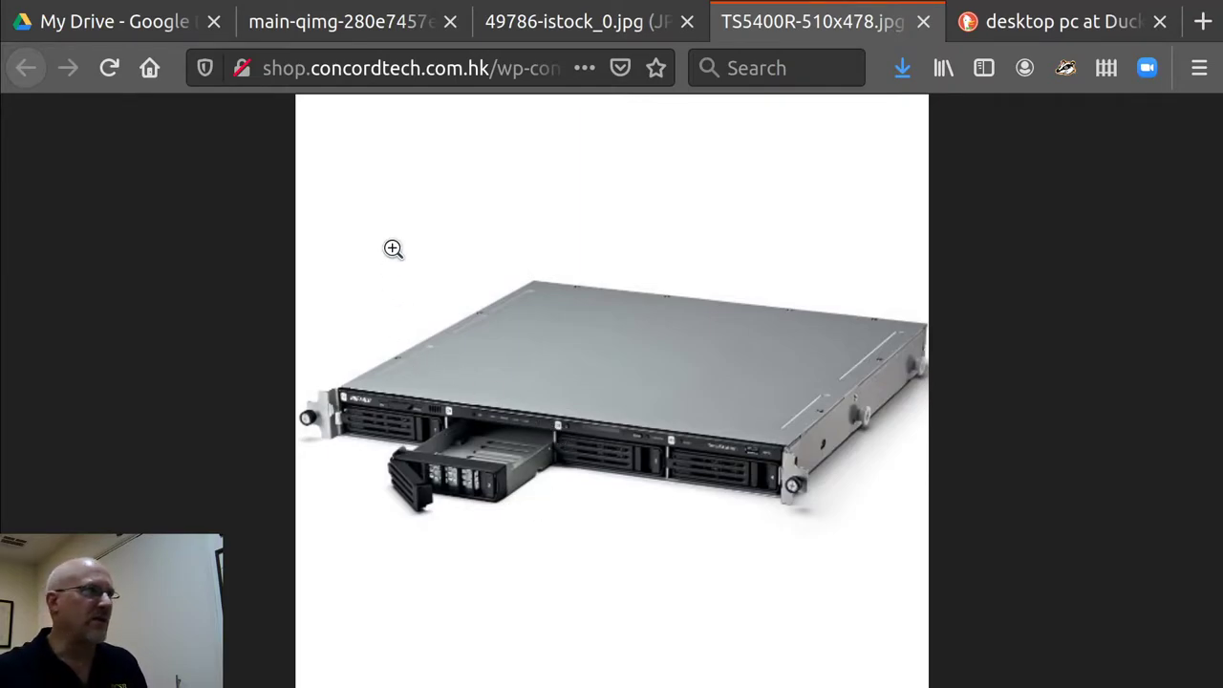
{"action": "left_click", "coordinate": [356, 38]}
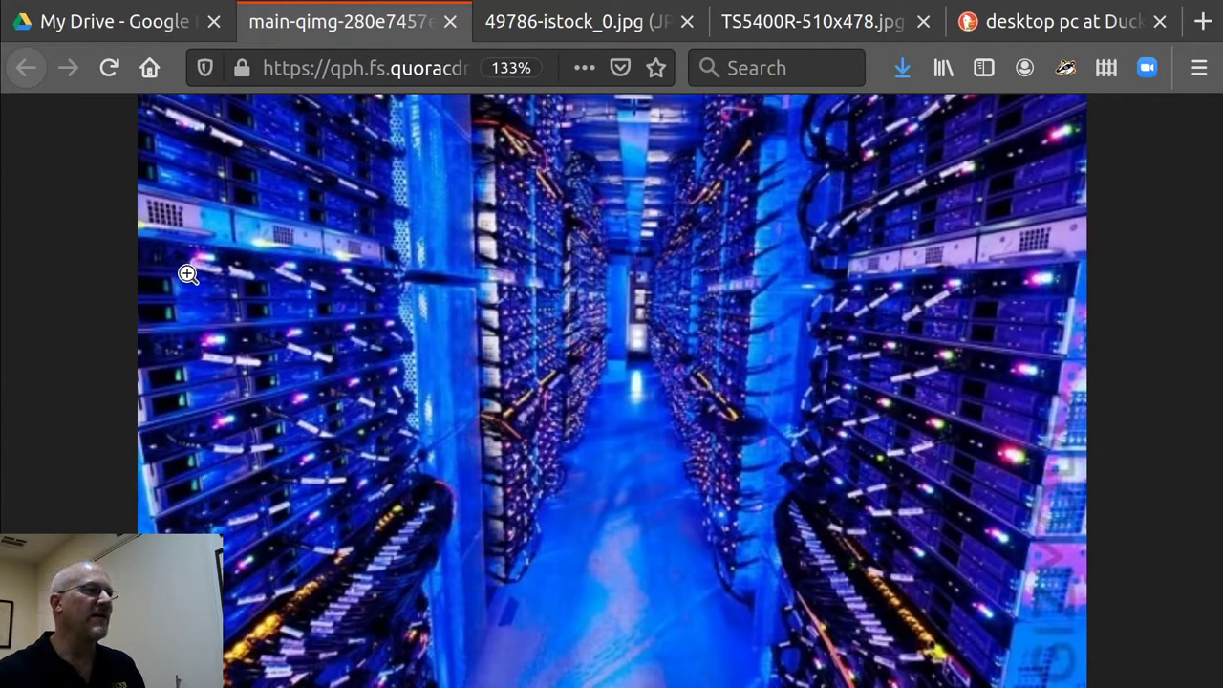
- Switch to Google Drive, look through My Drive and the Schoology Master Copies folder, and return to My Drive
{"action": "left_click", "coordinate": [106, 28]}
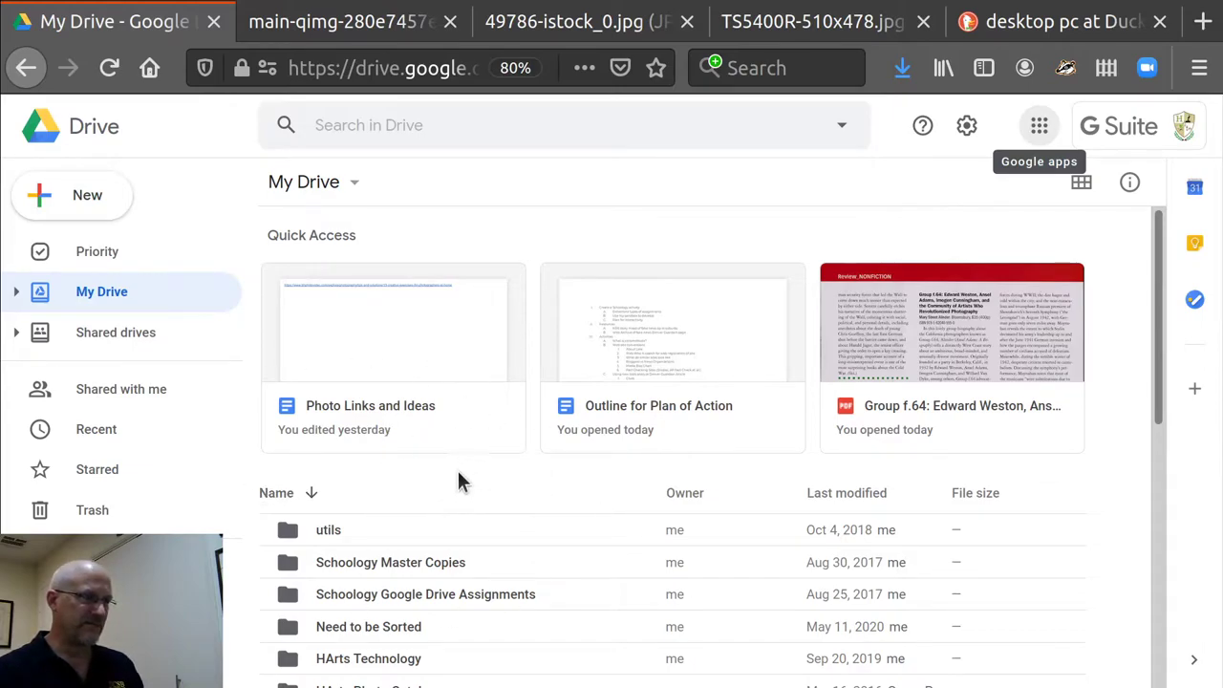
{"action": "scroll", "coordinate": [459, 480], "scroll_direction": "down", "scroll_amount": 2}
{"action": "scroll", "coordinate": [391, 489], "scroll_direction": "down", "scroll_amount": 2}
{"action": "scroll", "coordinate": [391, 492], "scroll_direction": "up", "scroll_amount": 5}
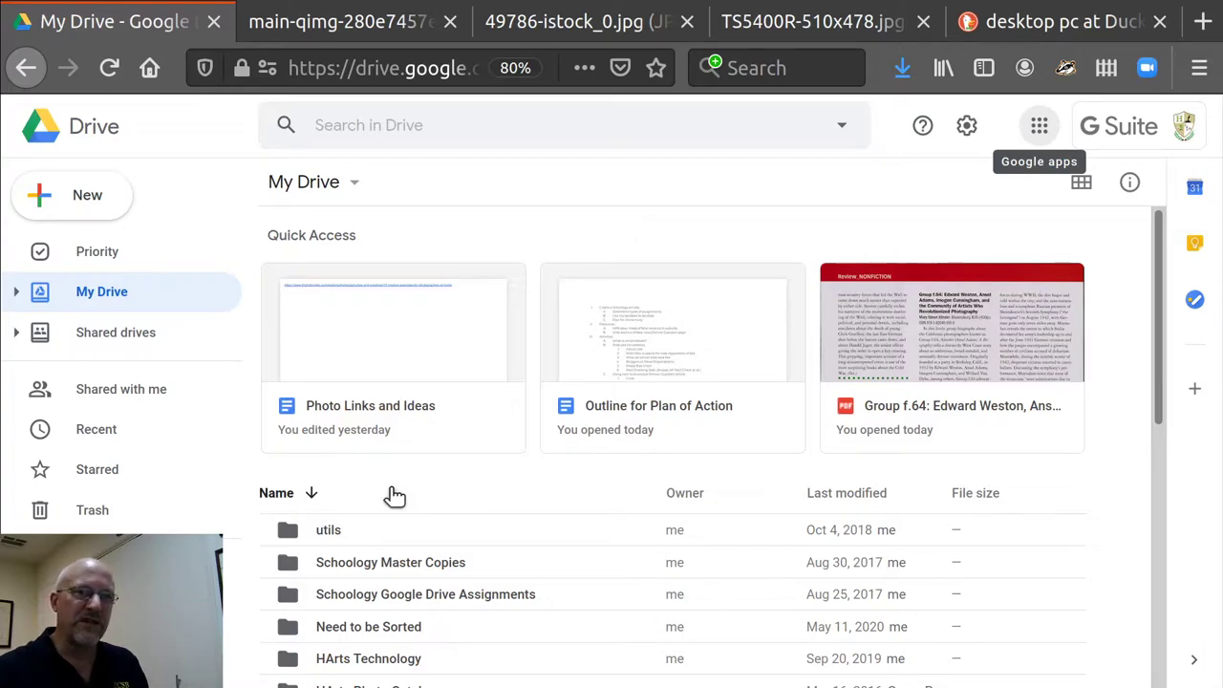
{"action": "scroll", "coordinate": [444, 563], "scroll_direction": "down", "scroll_amount": 1}
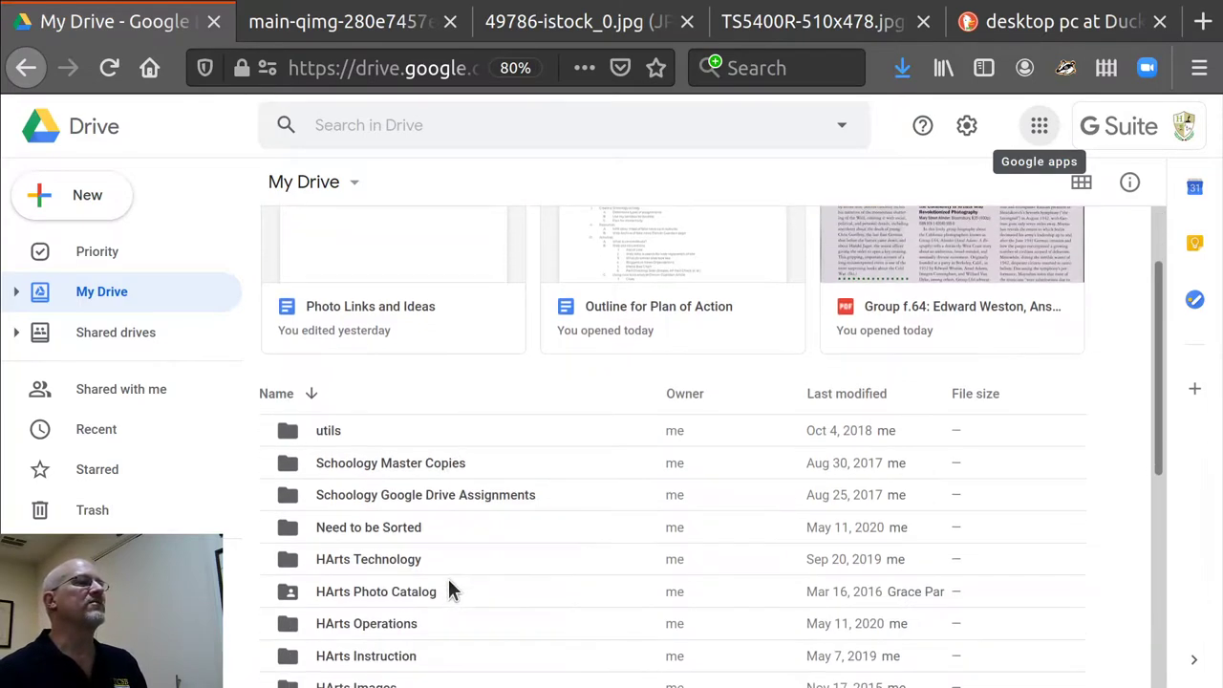
{"action": "double_click", "coordinate": [391, 463]}
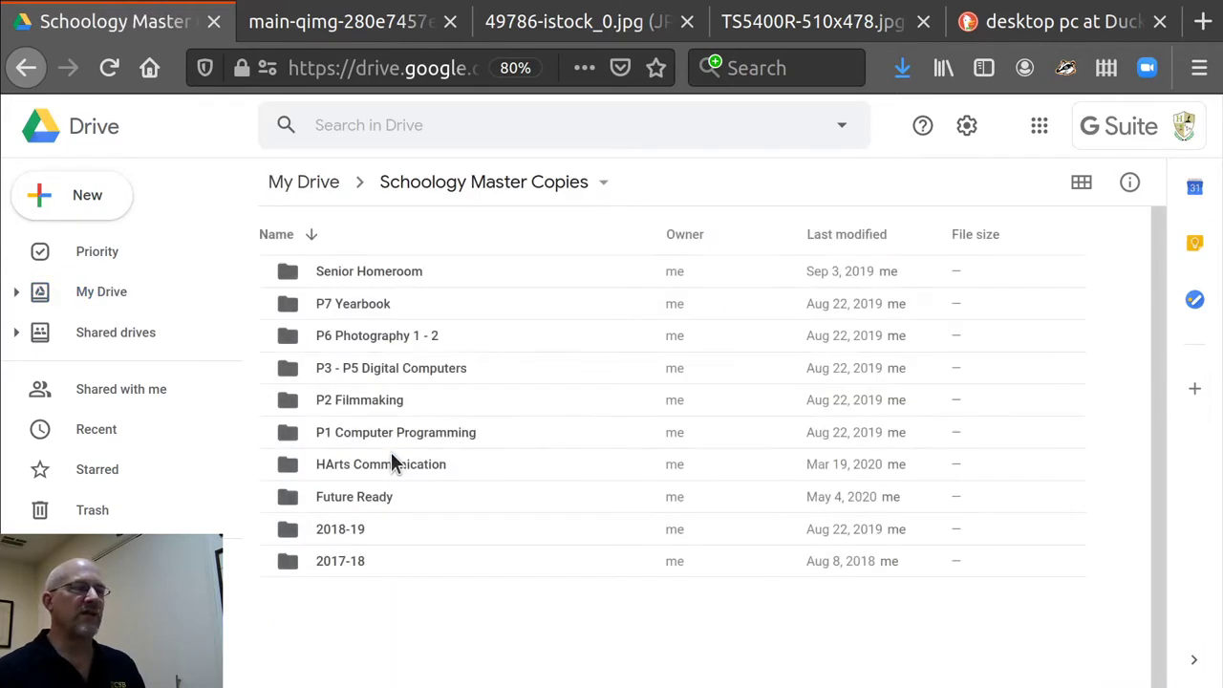
{"action": "left_click", "coordinate": [297, 182]}
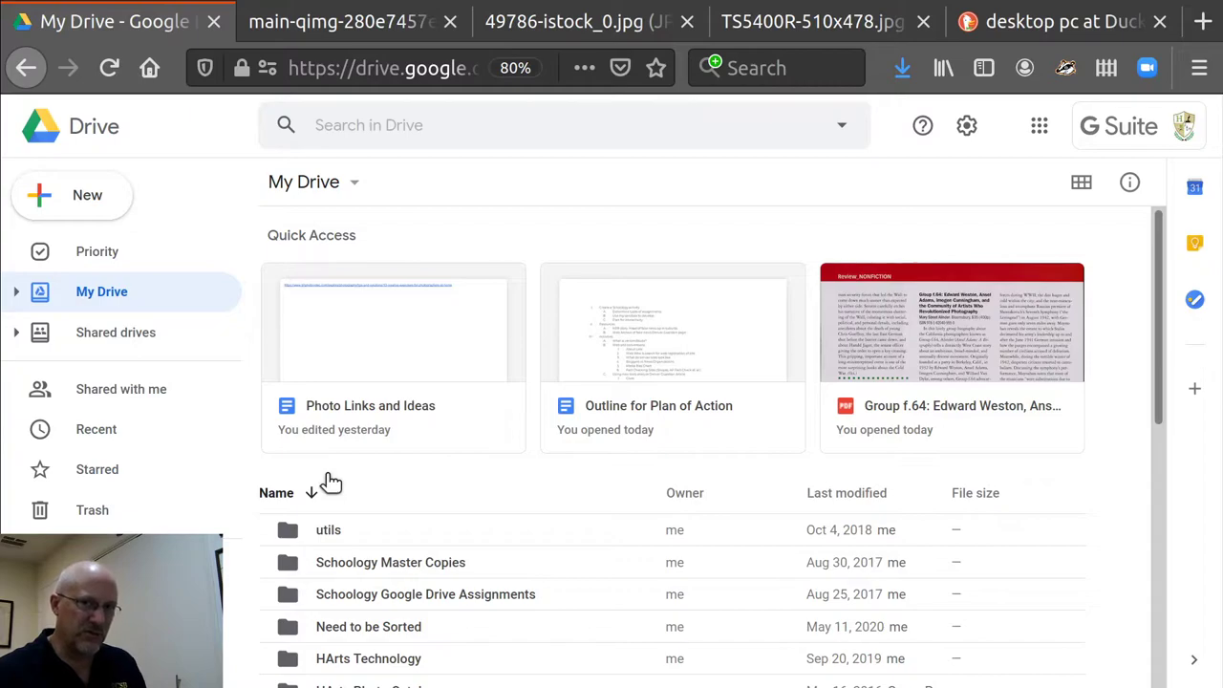
- Open the 2020-21 folder inside P3 - P5 Digital Computers in Schoology Master Copies
{"action": "double_click", "coordinate": [379, 560]}
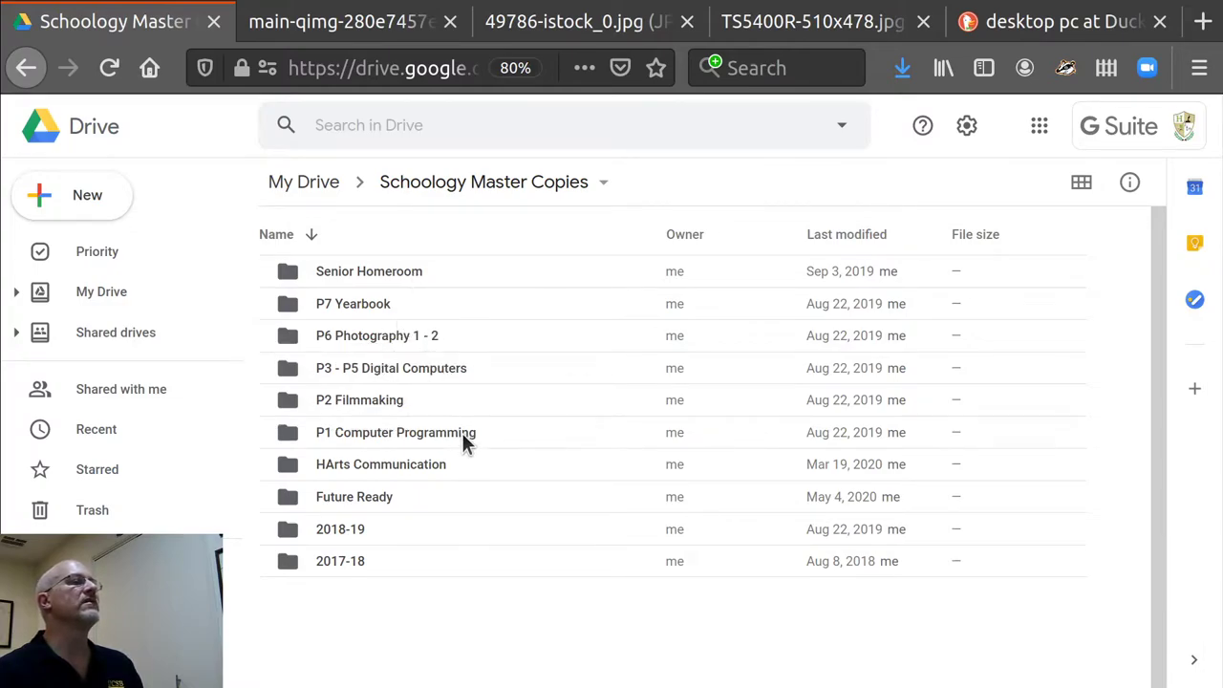
{"action": "double_click", "coordinate": [378, 372]}
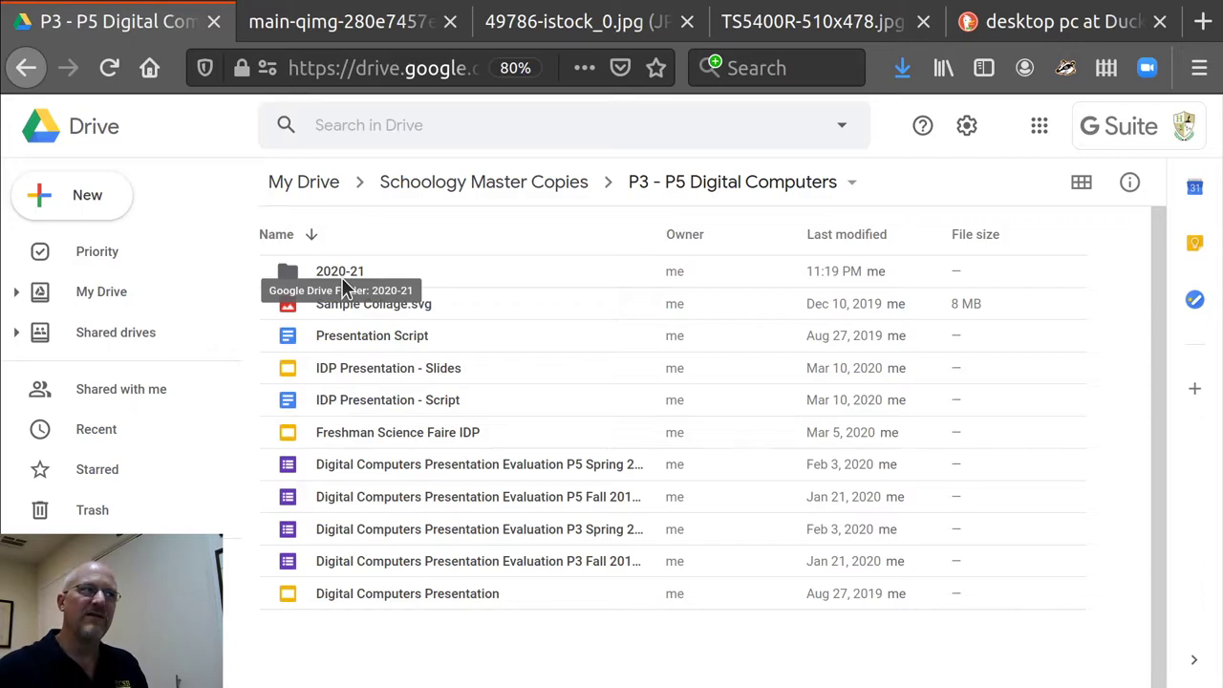
{"action": "double_click", "coordinate": [342, 278]}
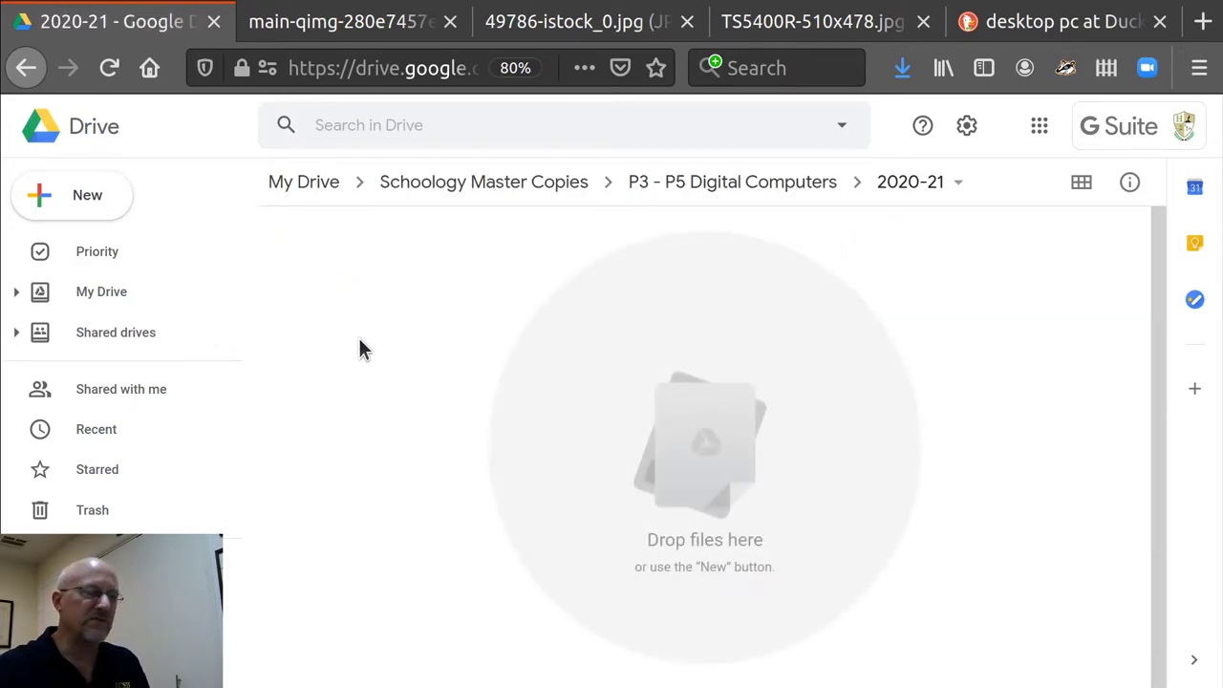
- Create a folder named "P1 - English" in the 2020-21 folder
{"action": "right_click", "coordinate": [418, 372]}
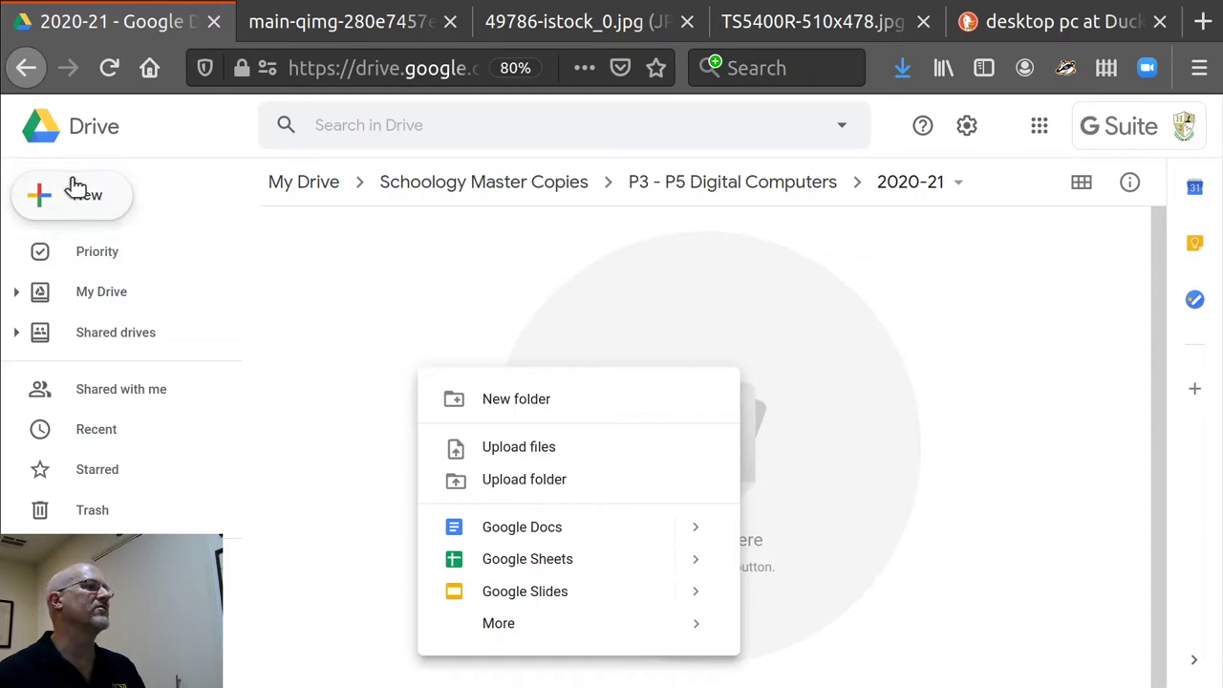
{"action": "left_click", "coordinate": [492, 398]}
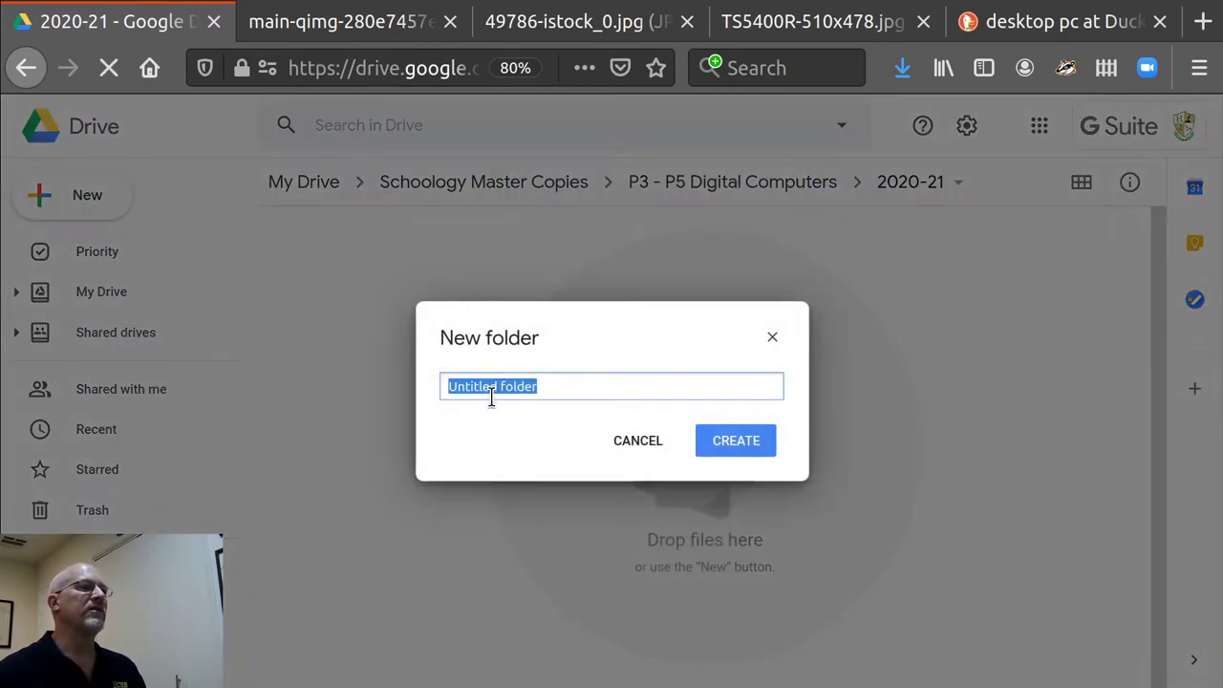
{"action": "type", "text": "Pe"}
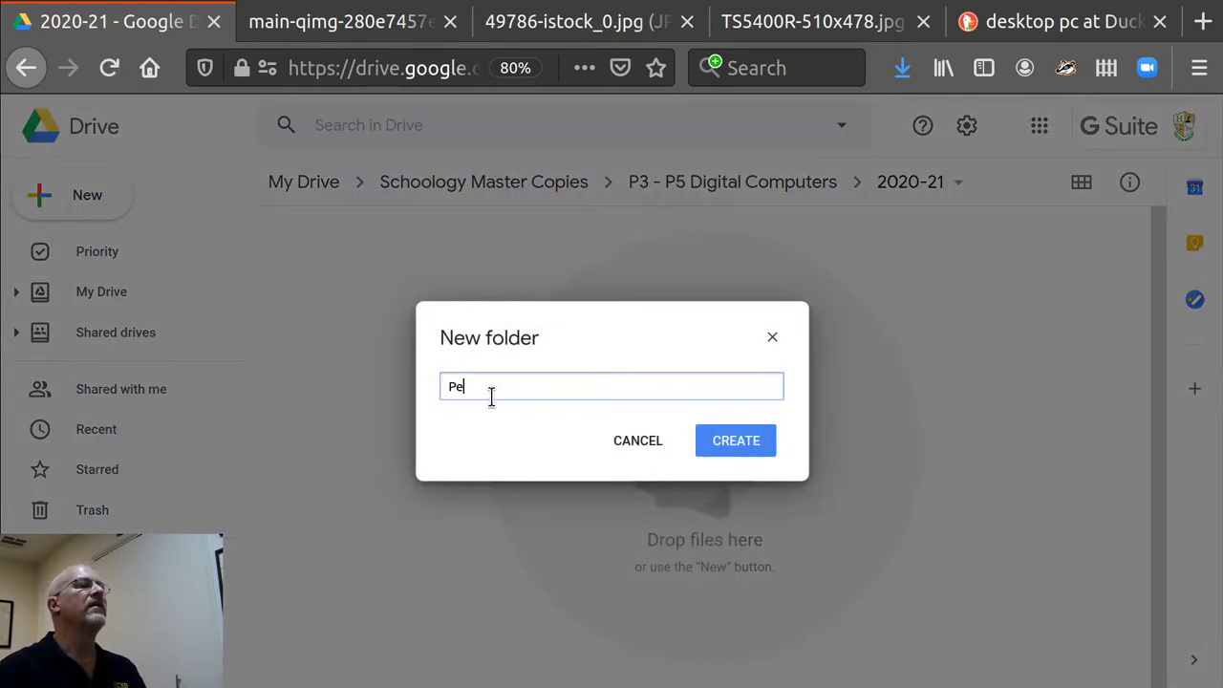
{"action": "key", "text": "BackSpace"}
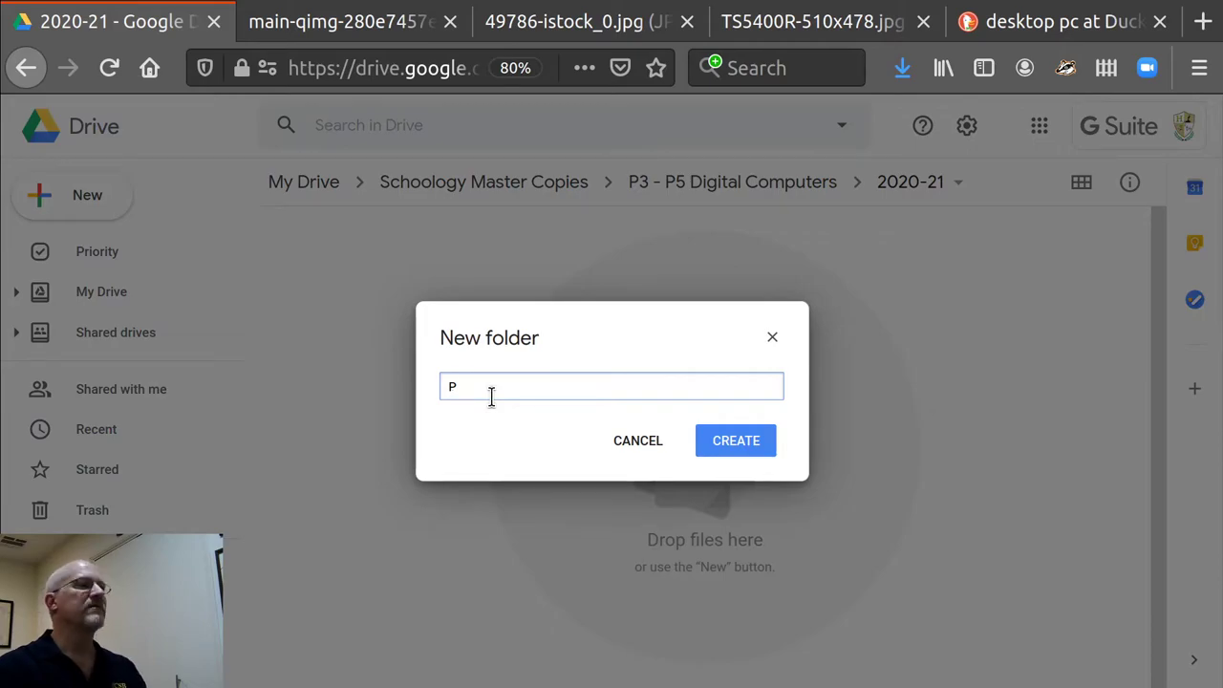
{"action": "type", "text": "1 - English"}
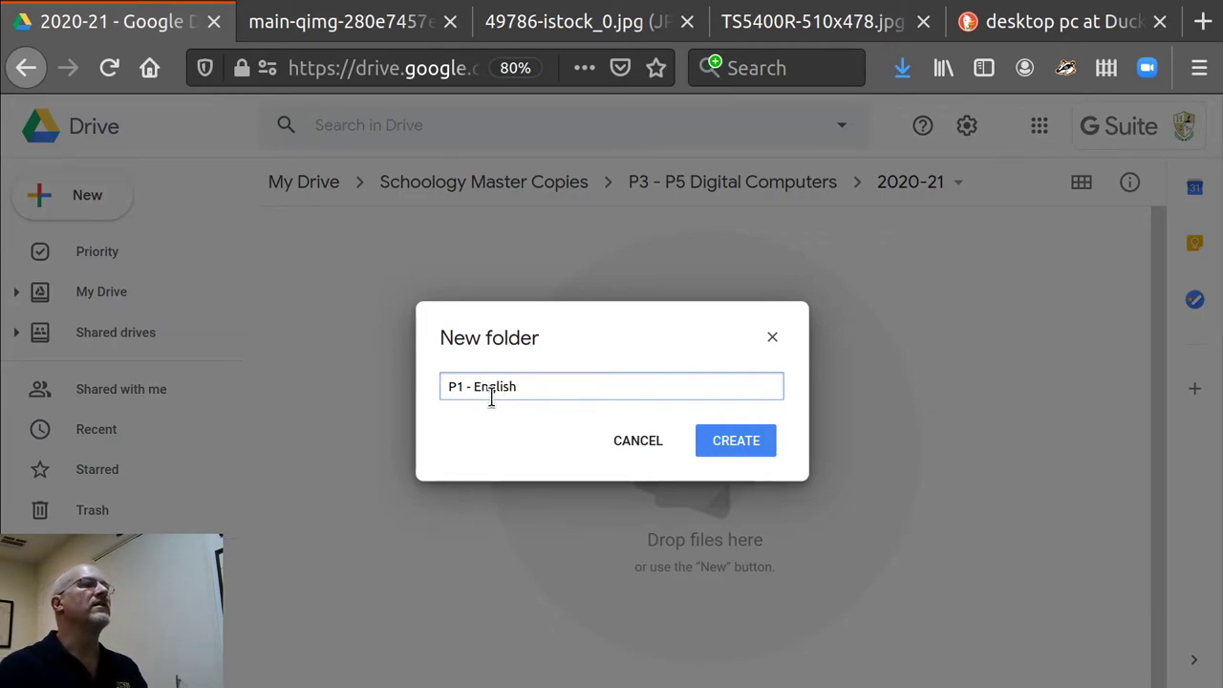
{"action": "key", "text": "Return"}
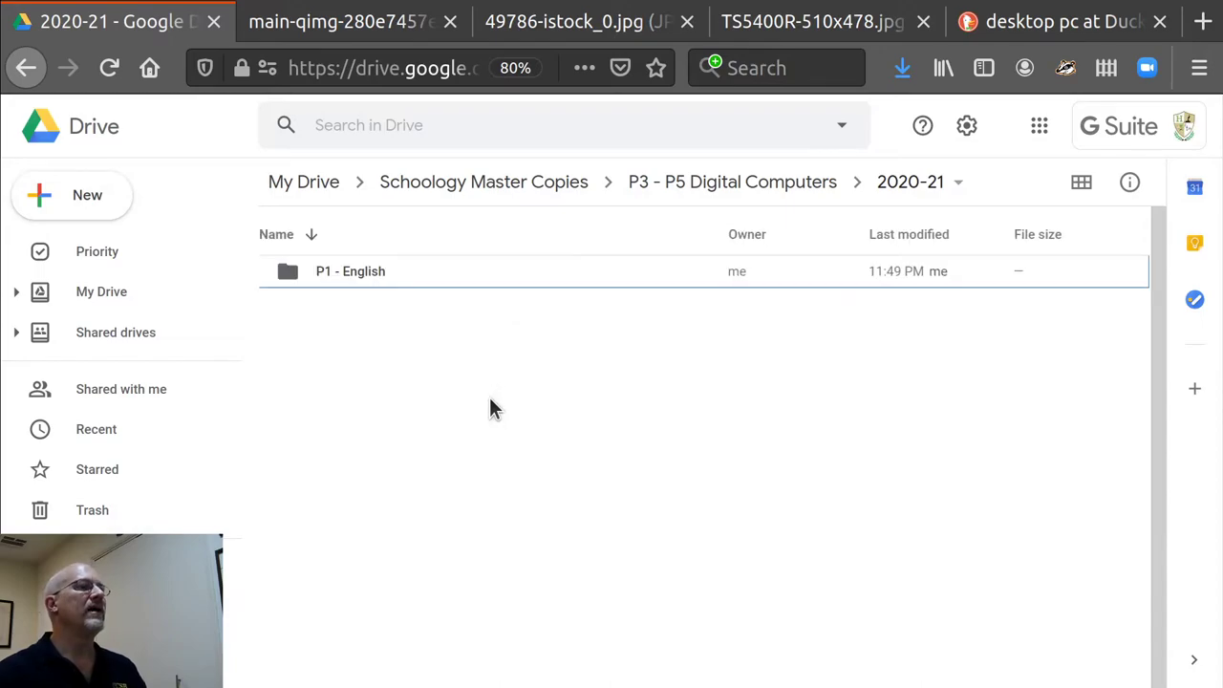
- Create a folder named "P2 Geometry" in the 2020-21 folder
{"action": "right_click", "coordinate": [374, 404]}
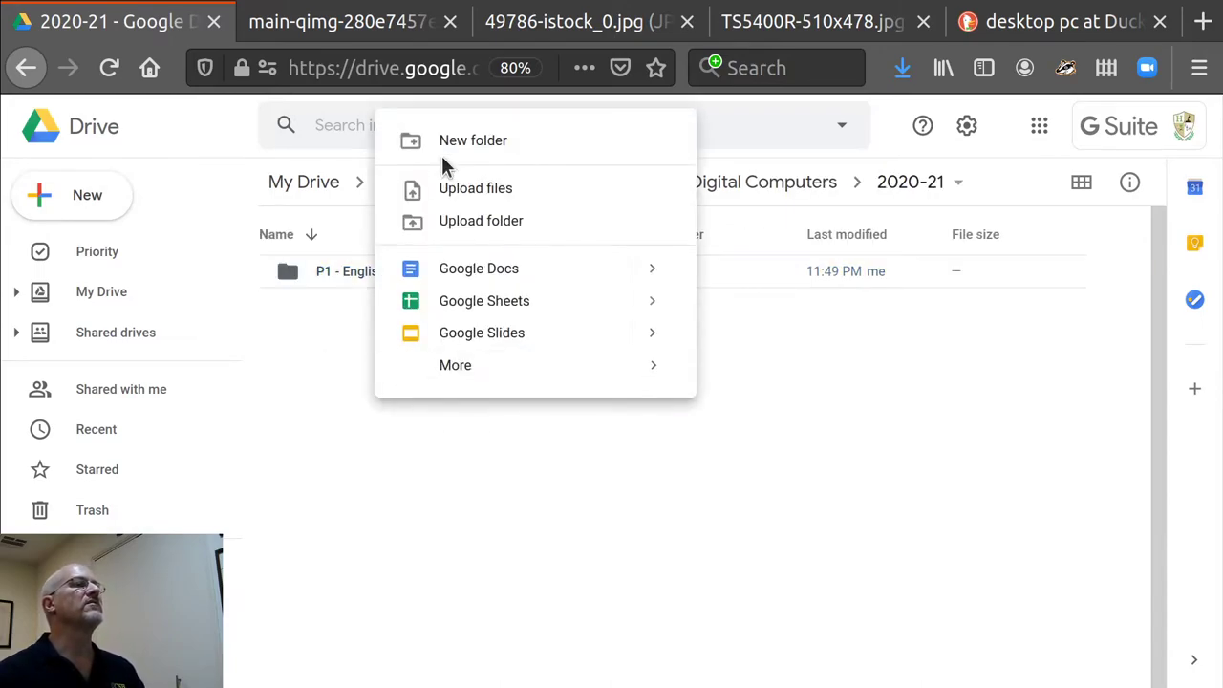
{"action": "left_click", "coordinate": [473, 141]}
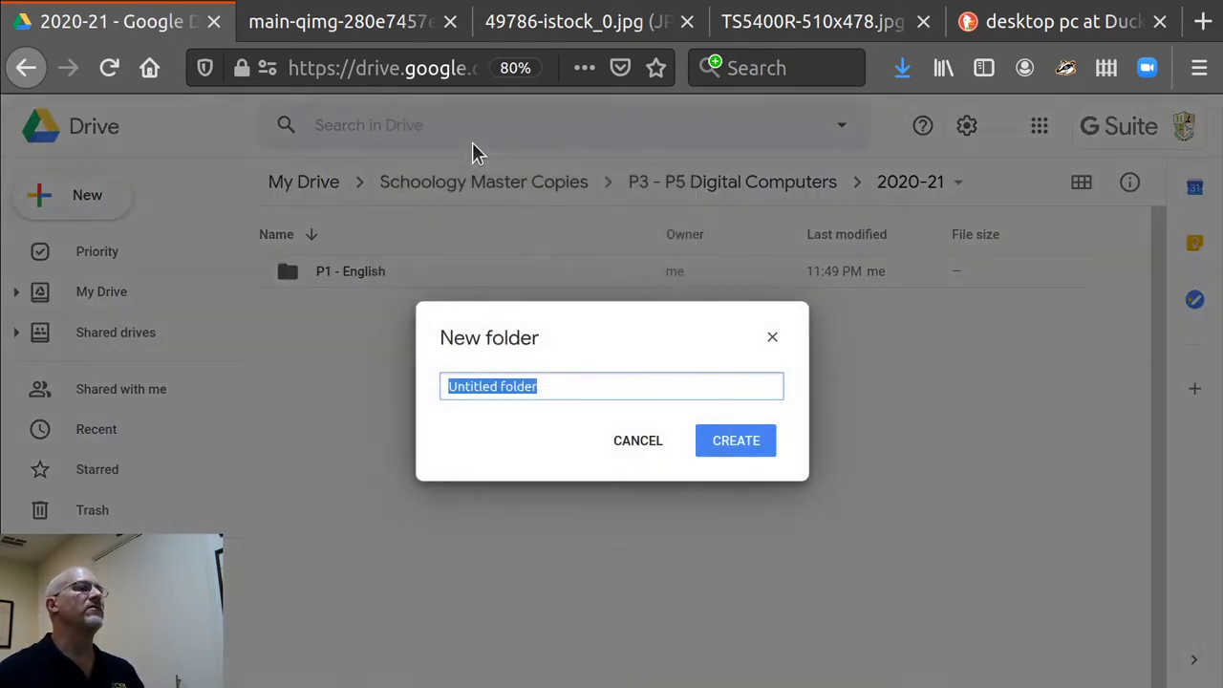
{"action": "type", "text": "P2 Ge"}
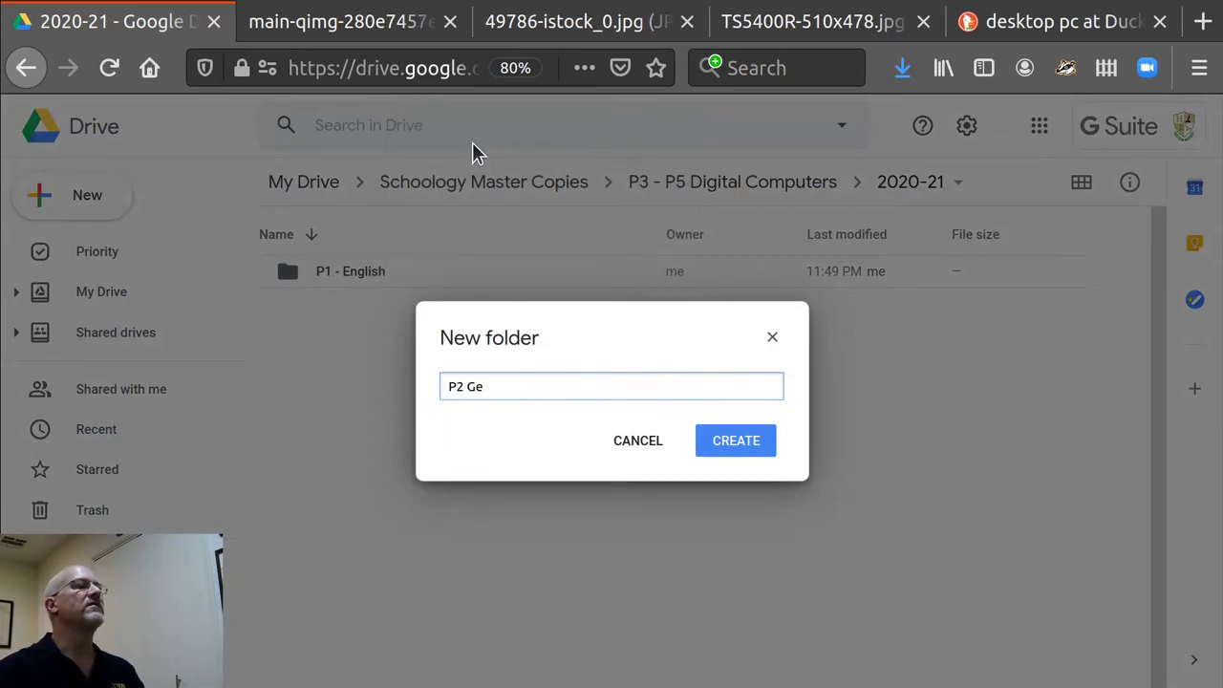
{"action": "type", "text": "ometry"}
{"action": "key", "text": "Return"}
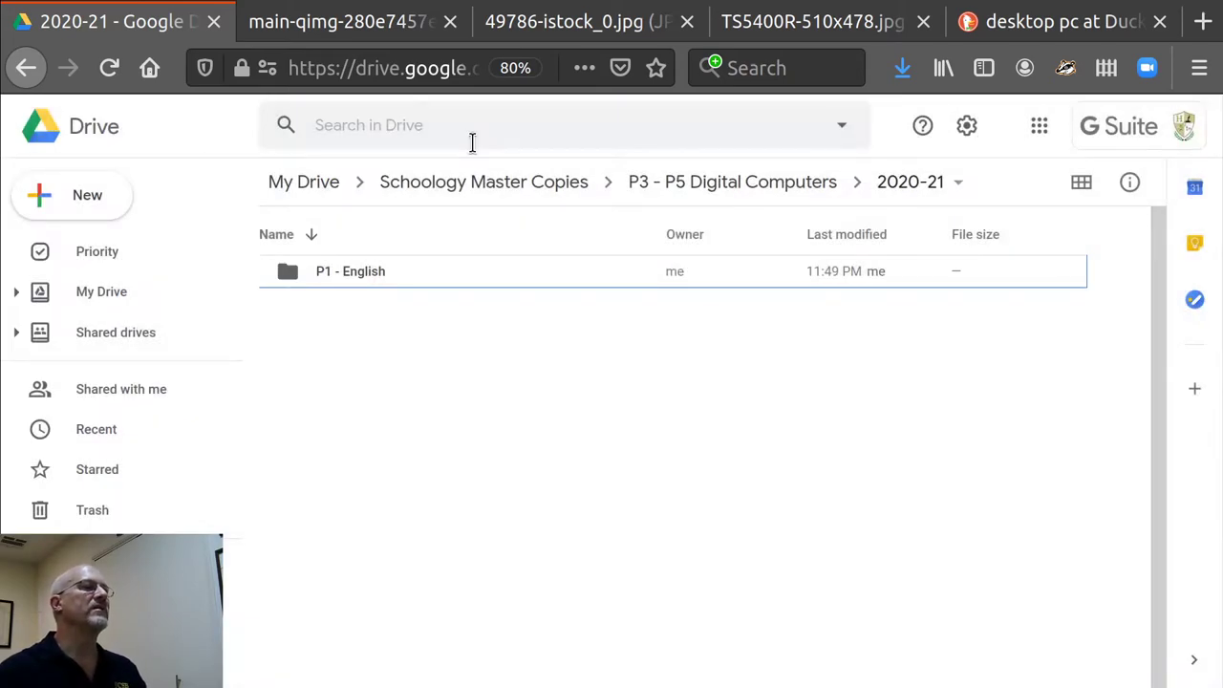
- Create a folder named "P3 - Biology" in the 2020-21 folder
{"action": "right_click", "coordinate": [454, 432]}
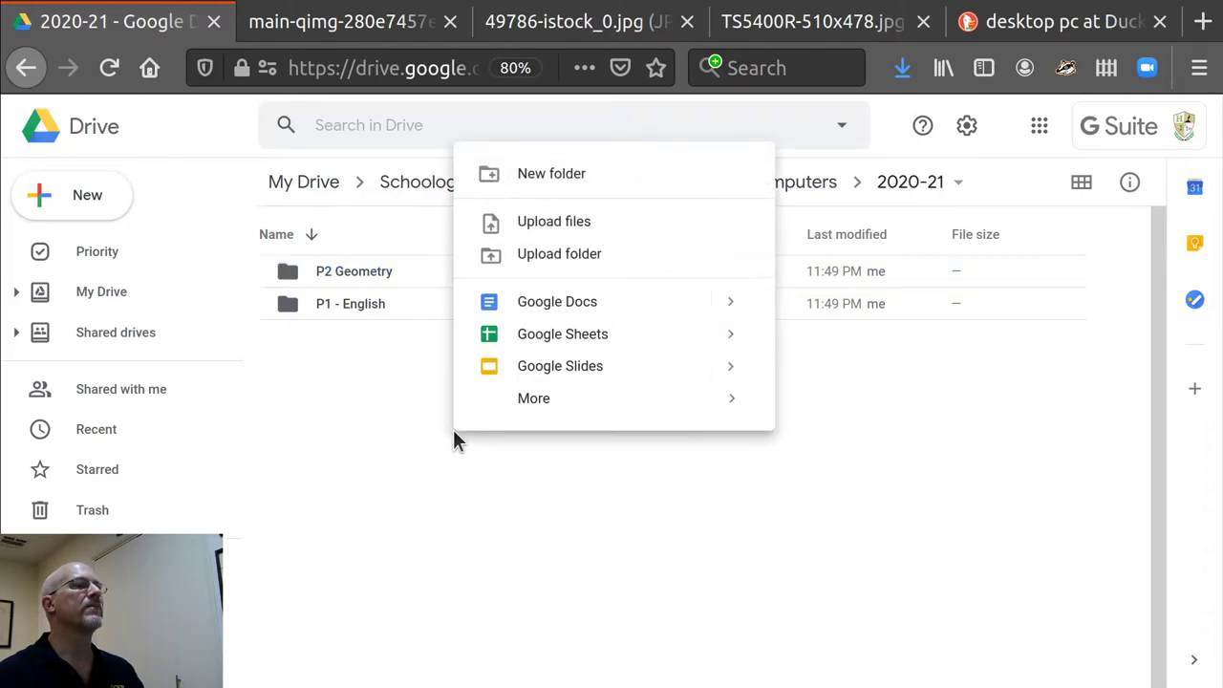
{"action": "left_click", "coordinate": [551, 190]}
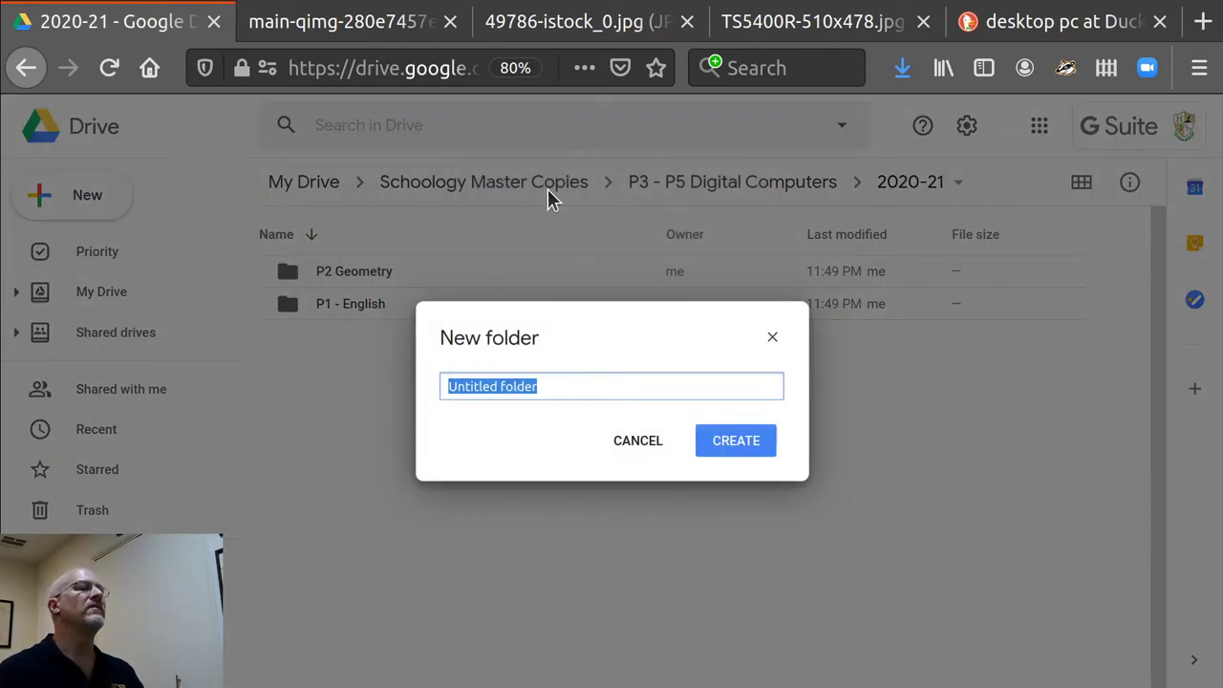
{"action": "type", "text": "P3"}
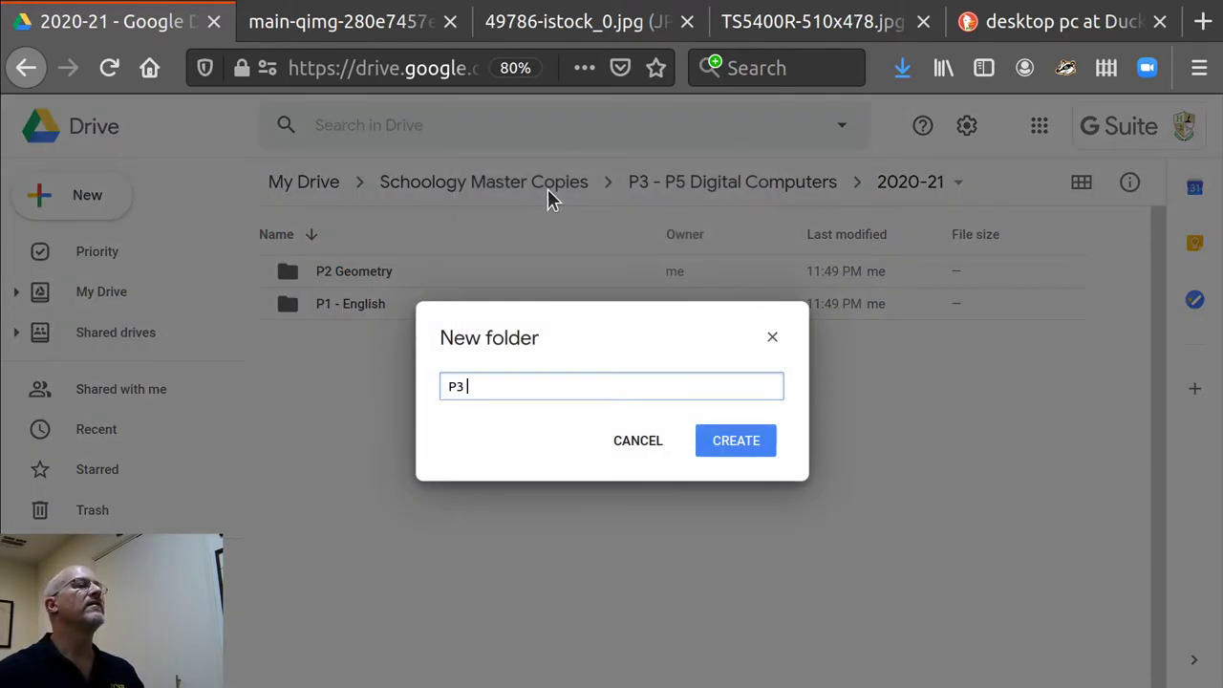
{"action": "type", "text": " - Bi"}
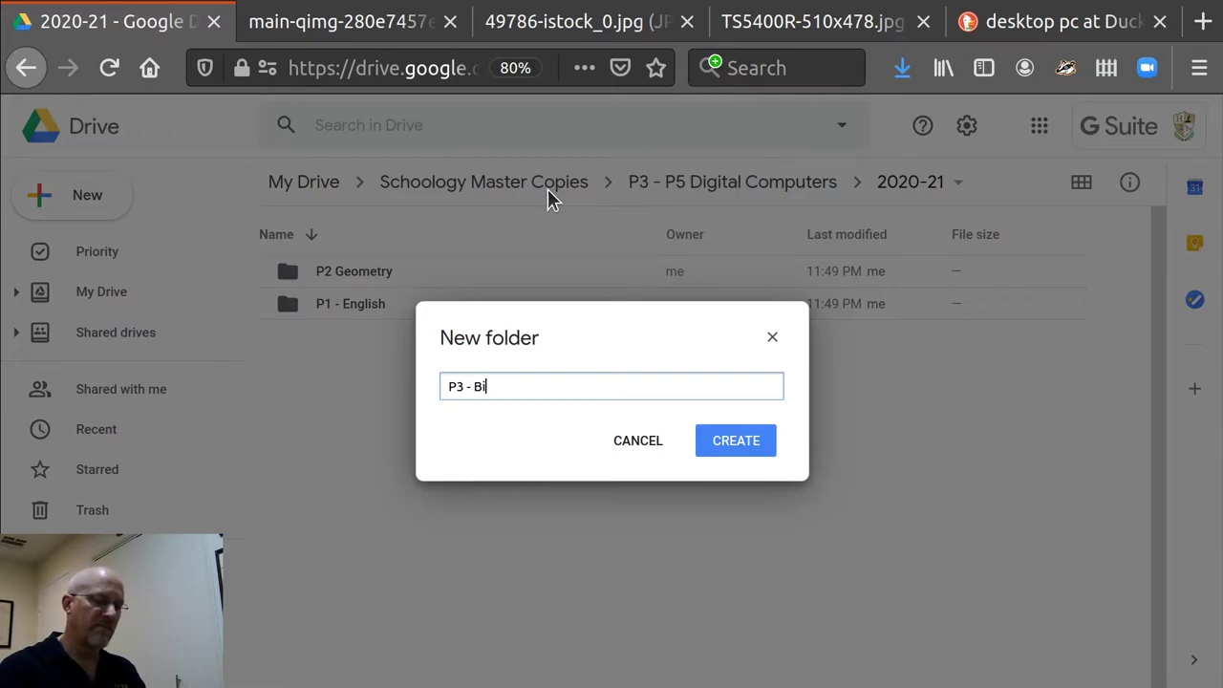
{"action": "type", "text": "oloty"}
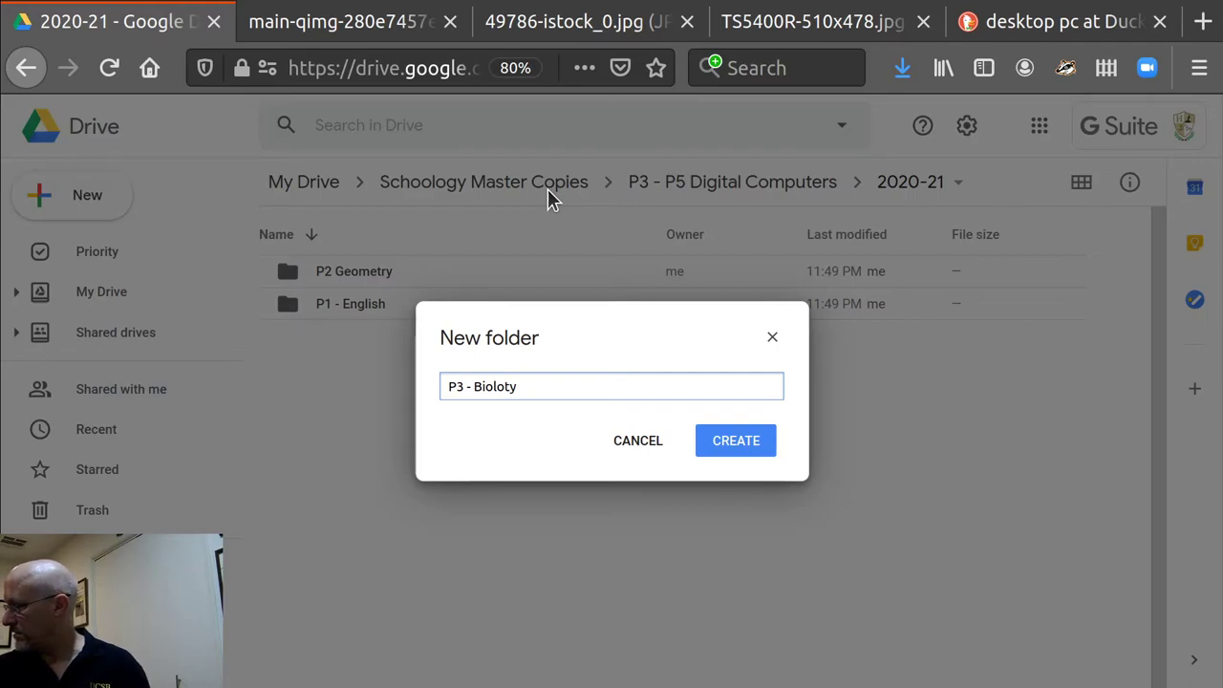
{"action": "key", "text": "BackSpace"}
{"action": "key", "text": "BackSpace"}
{"action": "type", "text": "gy"}
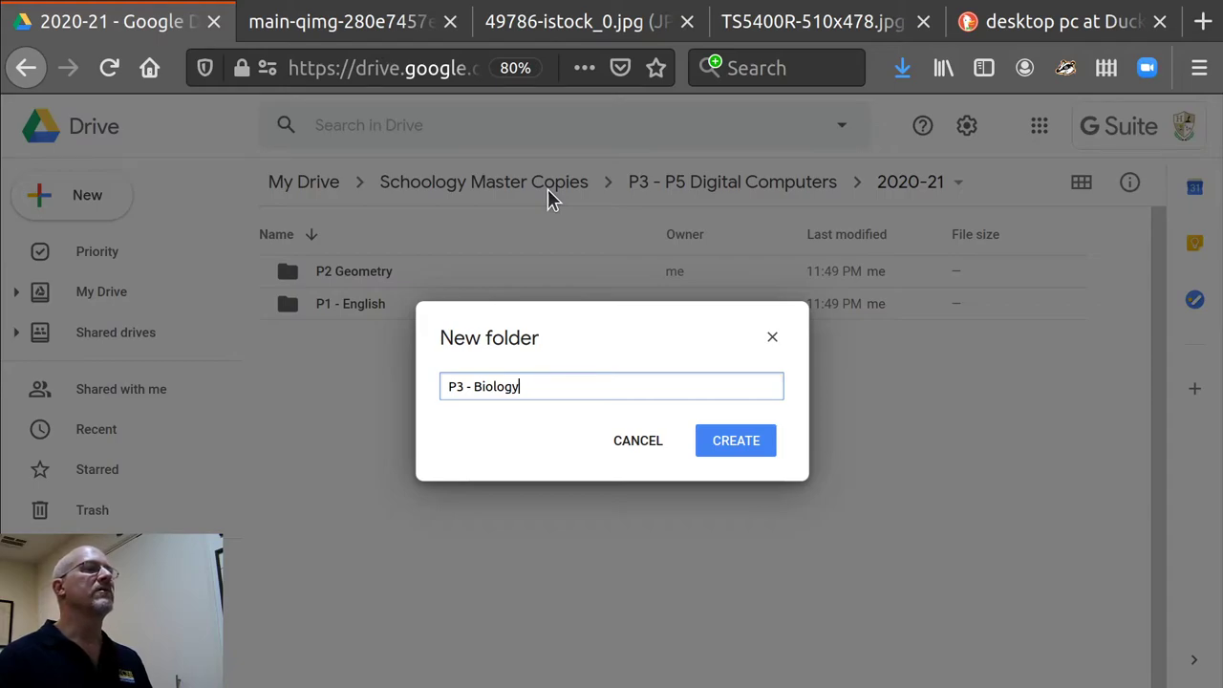
{"action": "left_click", "coordinate": [729, 445]}
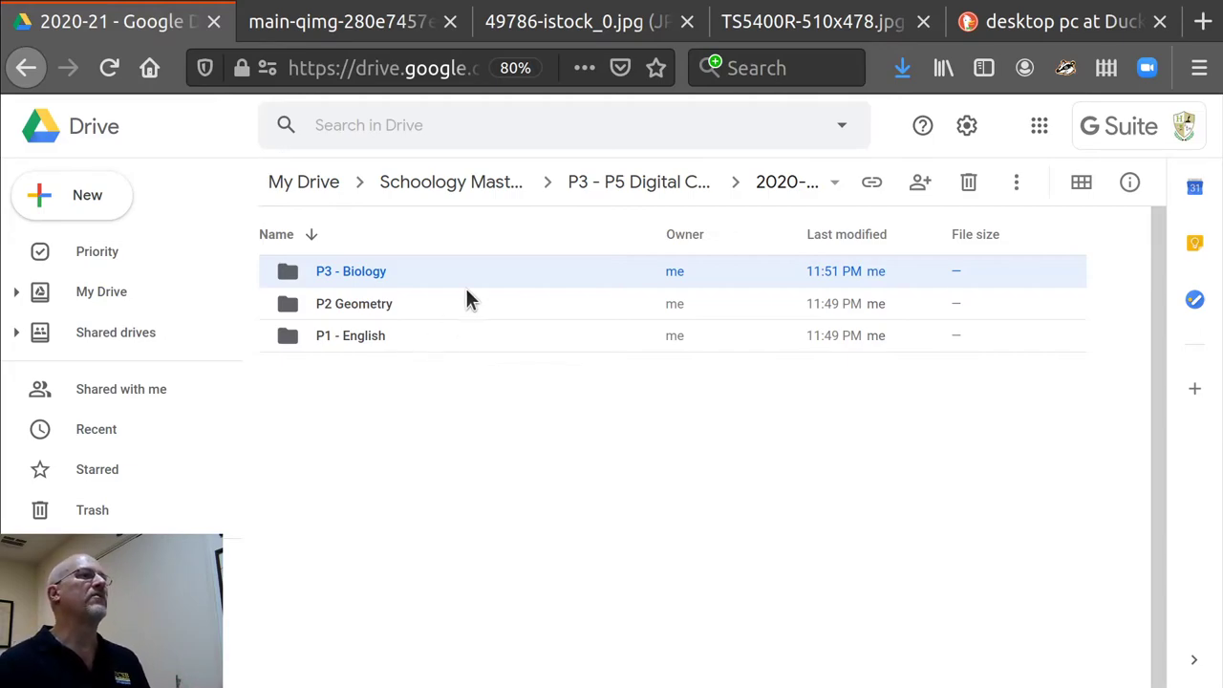
- Go up to the P3 - P5 Digital Computers folder and create a folder named "2021-22" there
{"action": "left_click", "coordinate": [629, 186]}
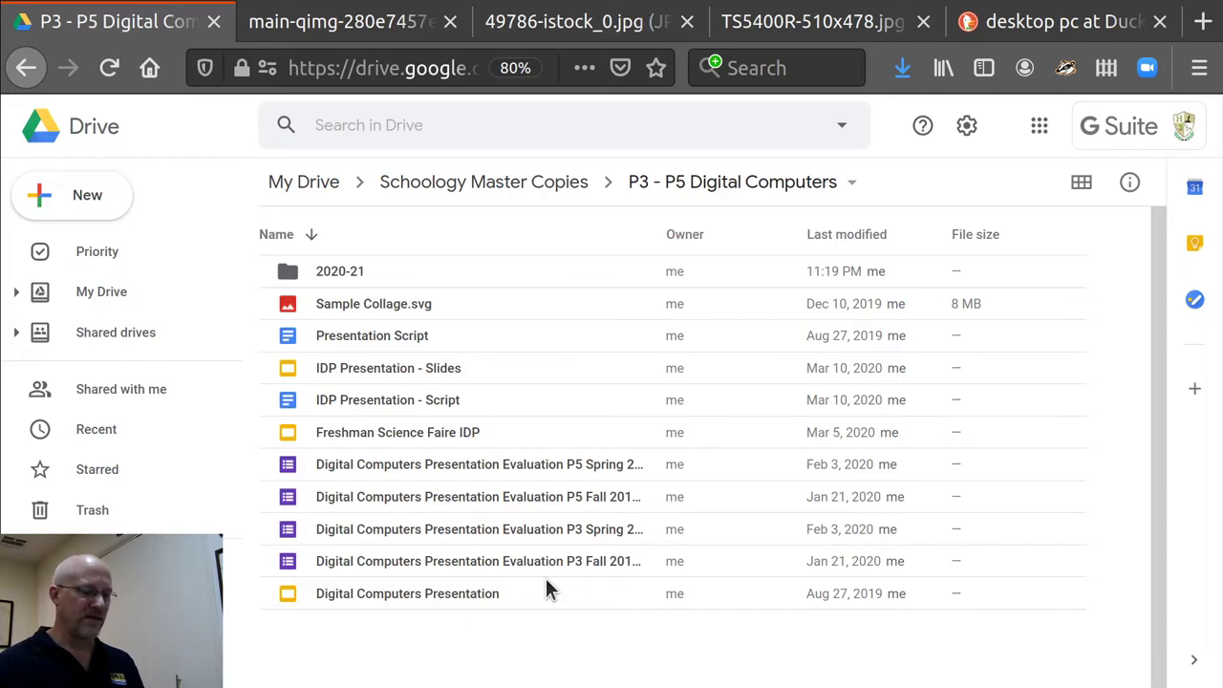
{"action": "right_click", "coordinate": [453, 647]}
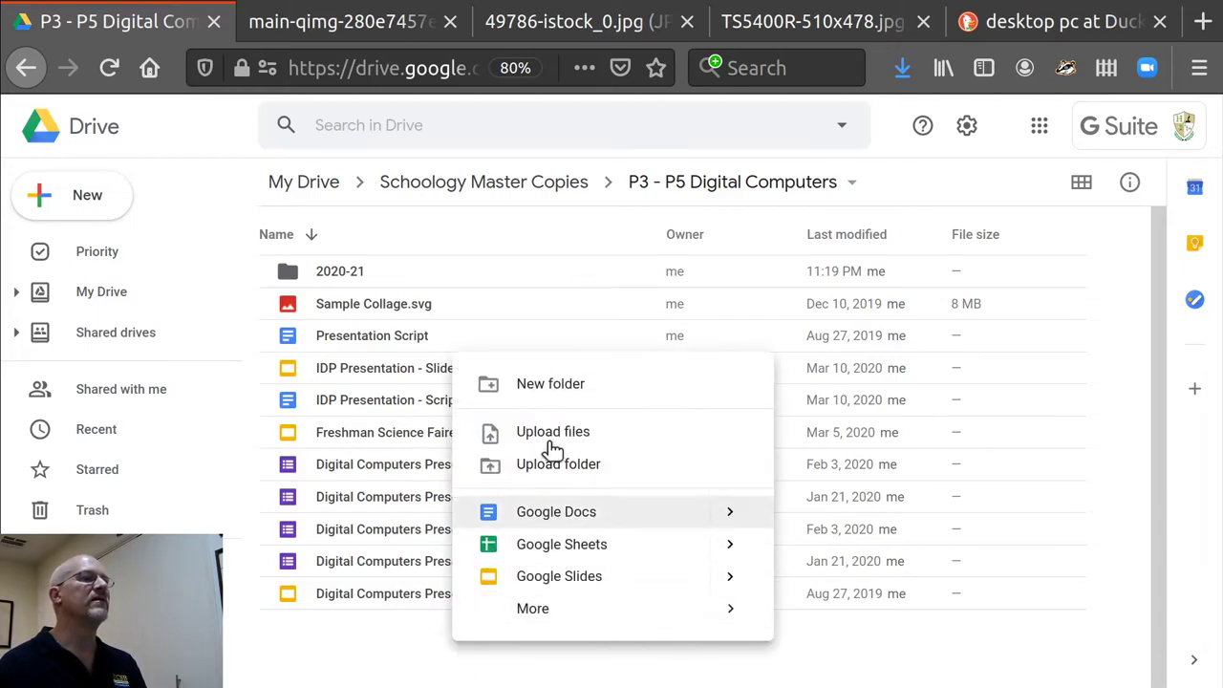
{"action": "left_click", "coordinate": [546, 382]}
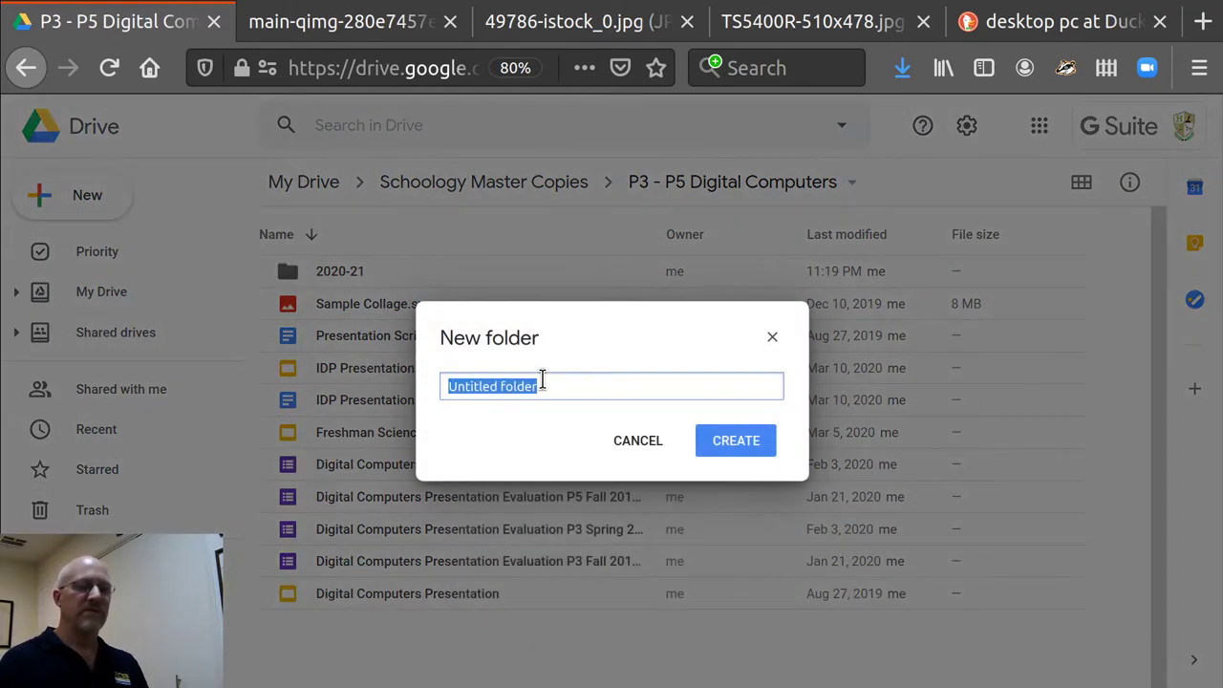
{"action": "type", "text": "2021-"}
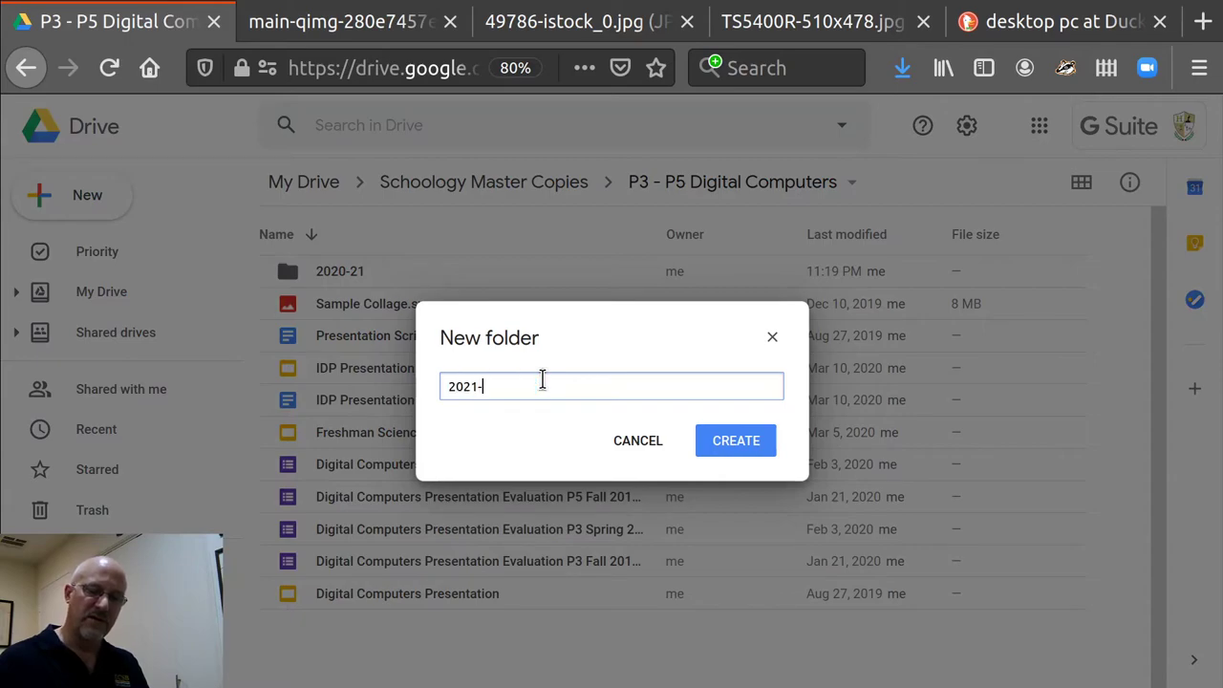
{"action": "type", "text": "22"}
{"action": "key", "text": "Return"}
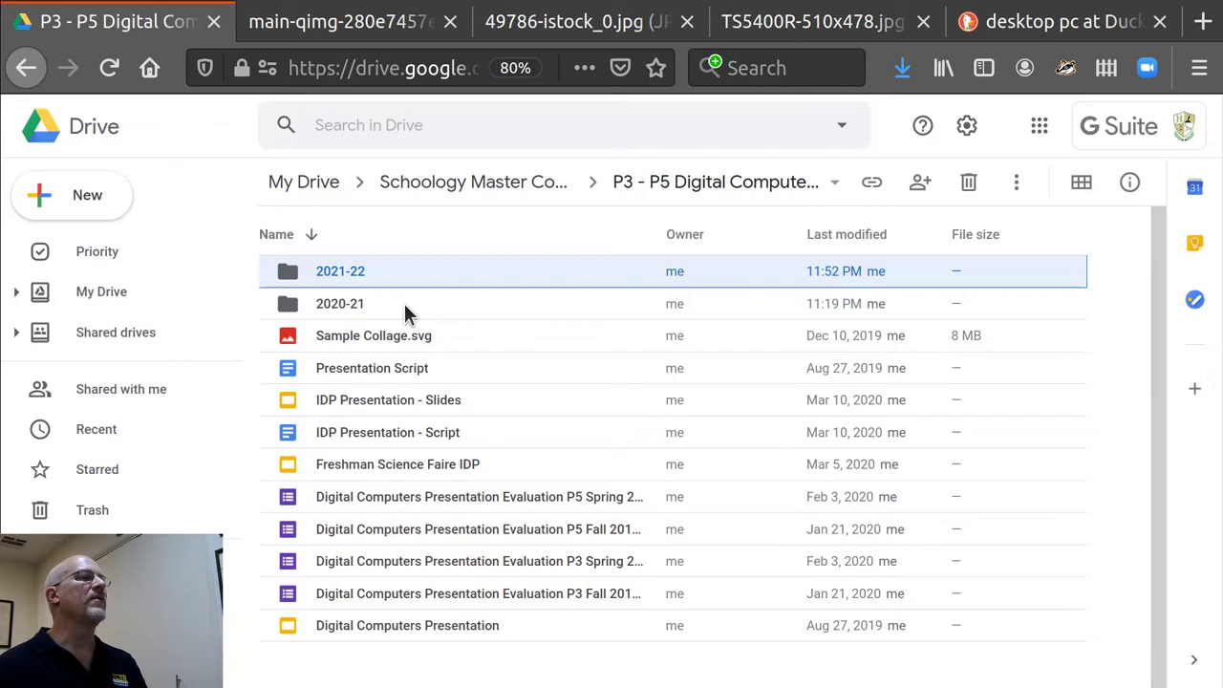
- Open the 2020-21 folder and select the P2 Geometry folder
{"action": "double_click", "coordinate": [327, 304]}
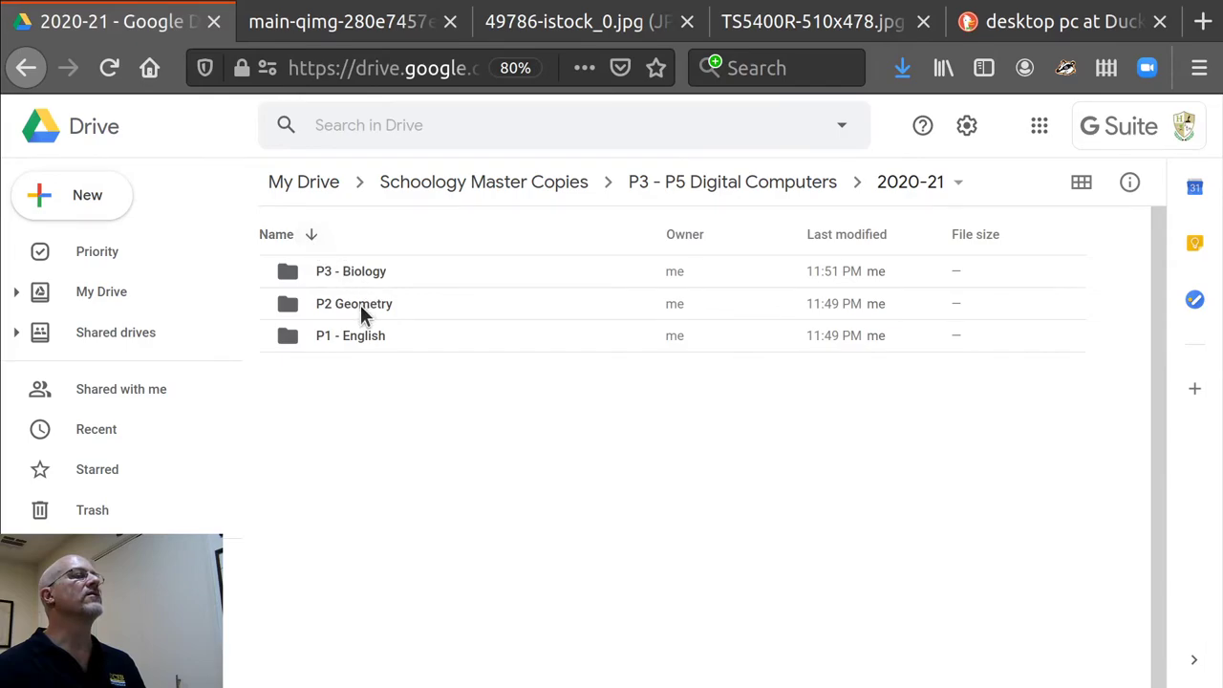
{"action": "left_click", "coordinate": [361, 307]}
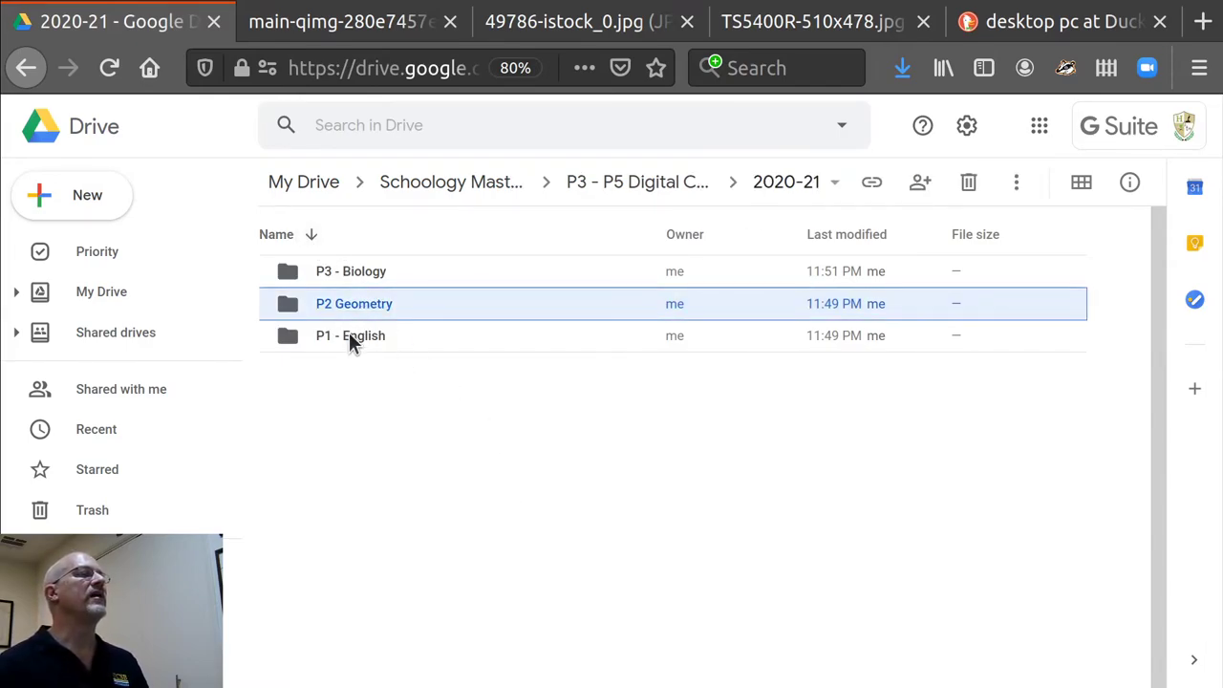
- Rename the P2 Geometry folder as "P2 - Geometry"
{"action": "right_click", "coordinate": [333, 302]}
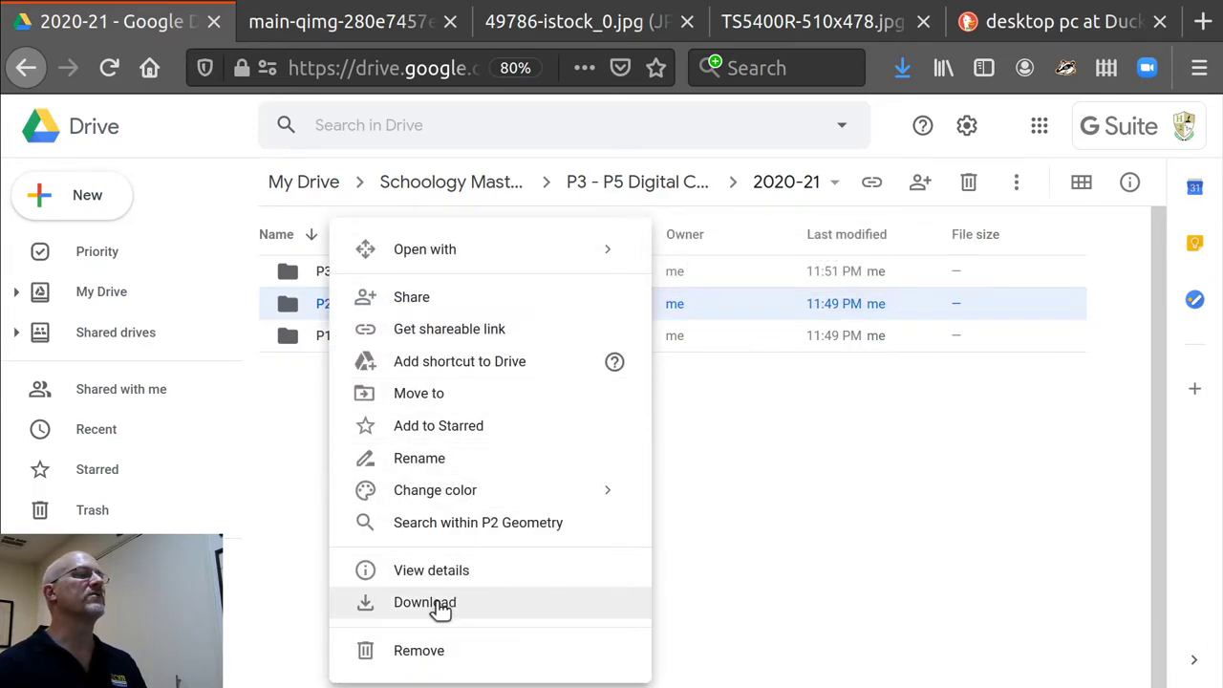
{"action": "left_click", "coordinate": [422, 462]}
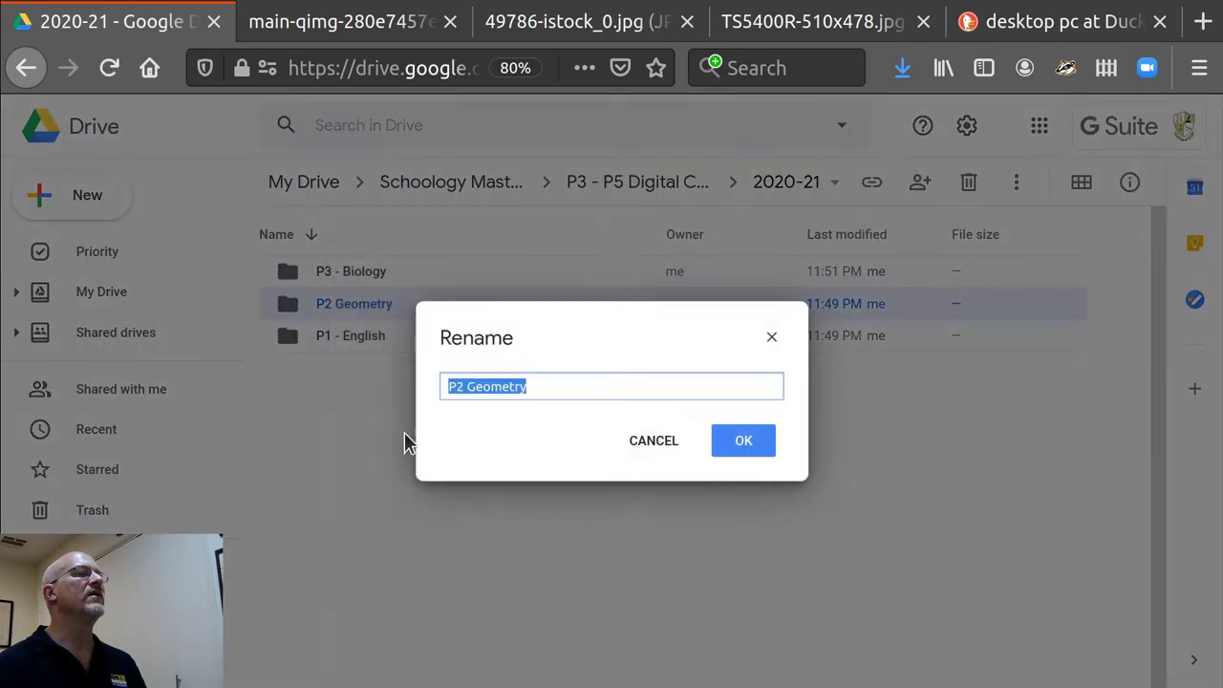
{"action": "left_click", "coordinate": [470, 386]}
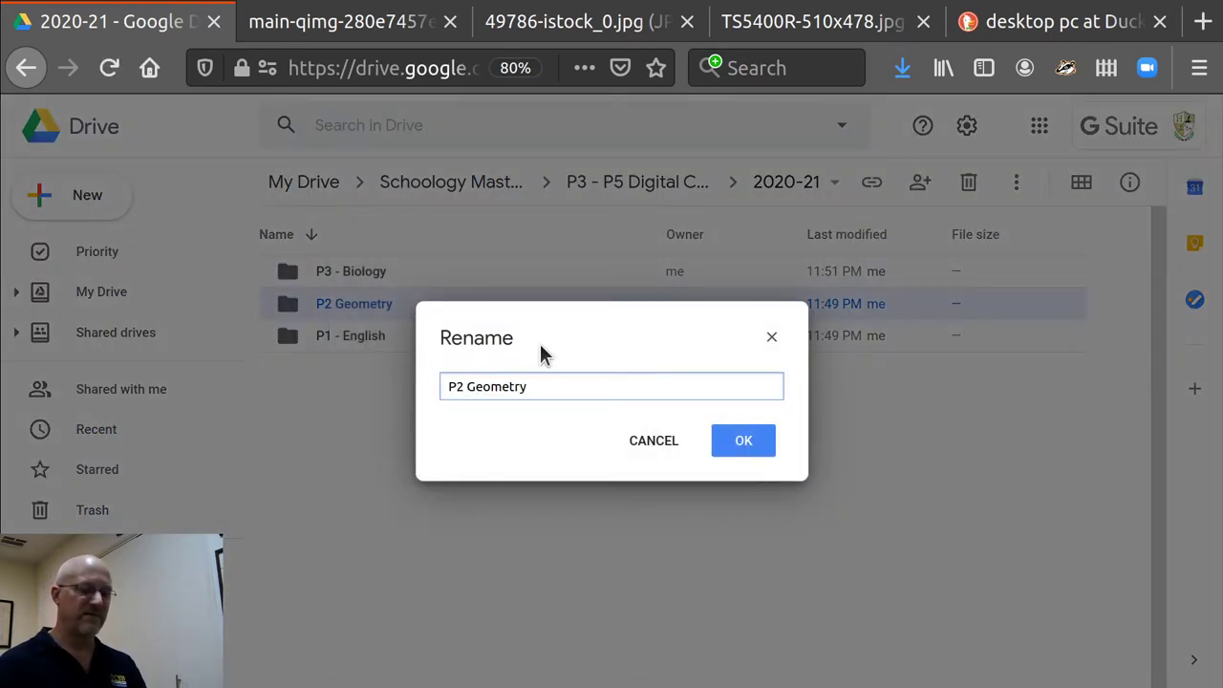
{"action": "type", "text": "-"}
{"action": "key", "text": "Return"}
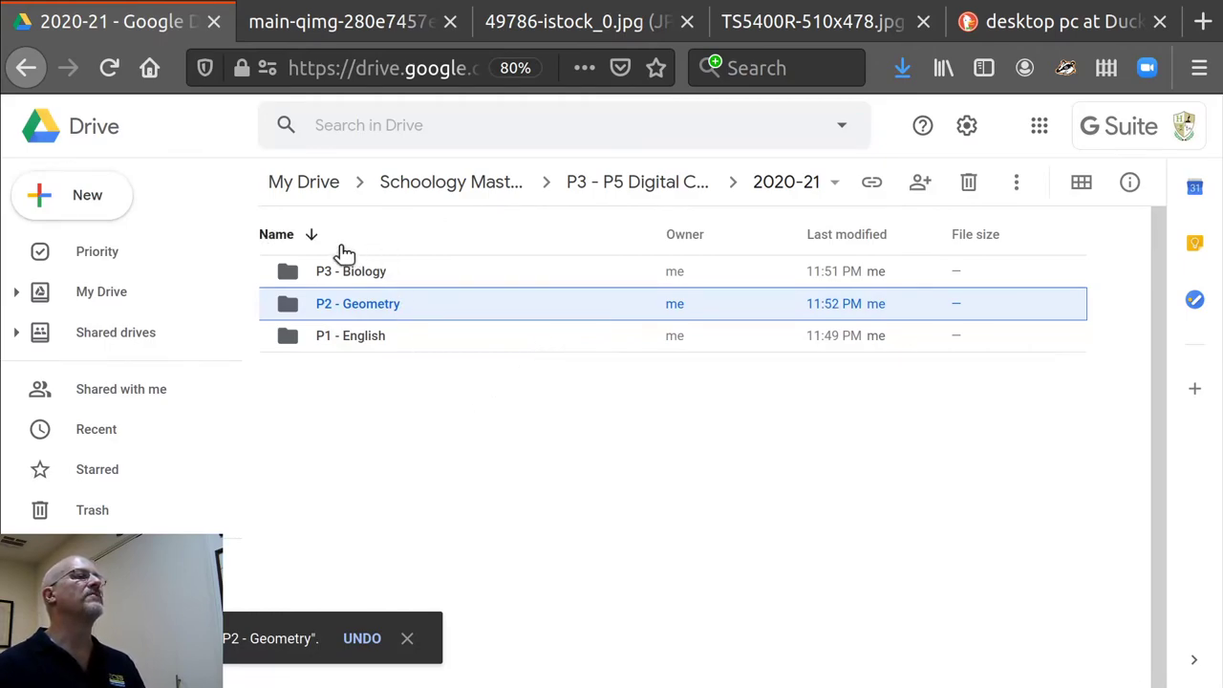
- Sort the class folders in 2020-21 by name in ascending order
{"action": "left_click", "coordinate": [313, 236]}
{"action": "left_click", "coordinate": [313, 236]}
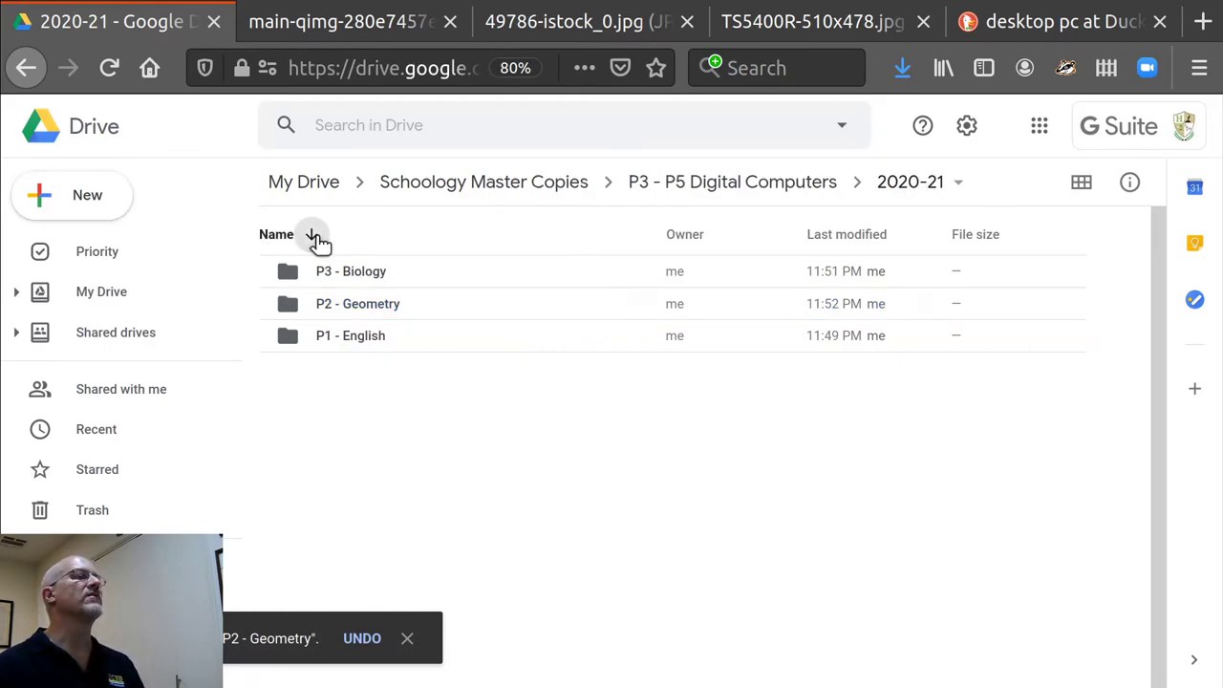
{"action": "left_click", "coordinate": [313, 237]}
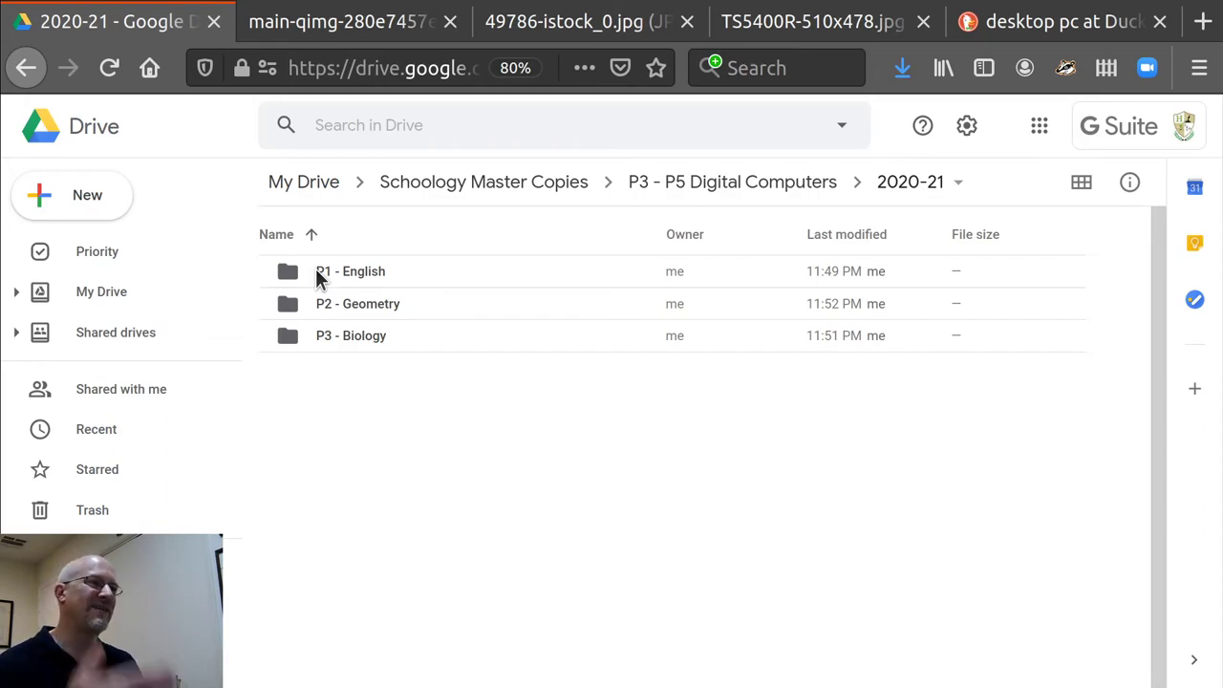
- Create a folder named "P4 - Basket Weaving" in the 2020-21 folder
{"action": "right_click", "coordinate": [334, 450]}
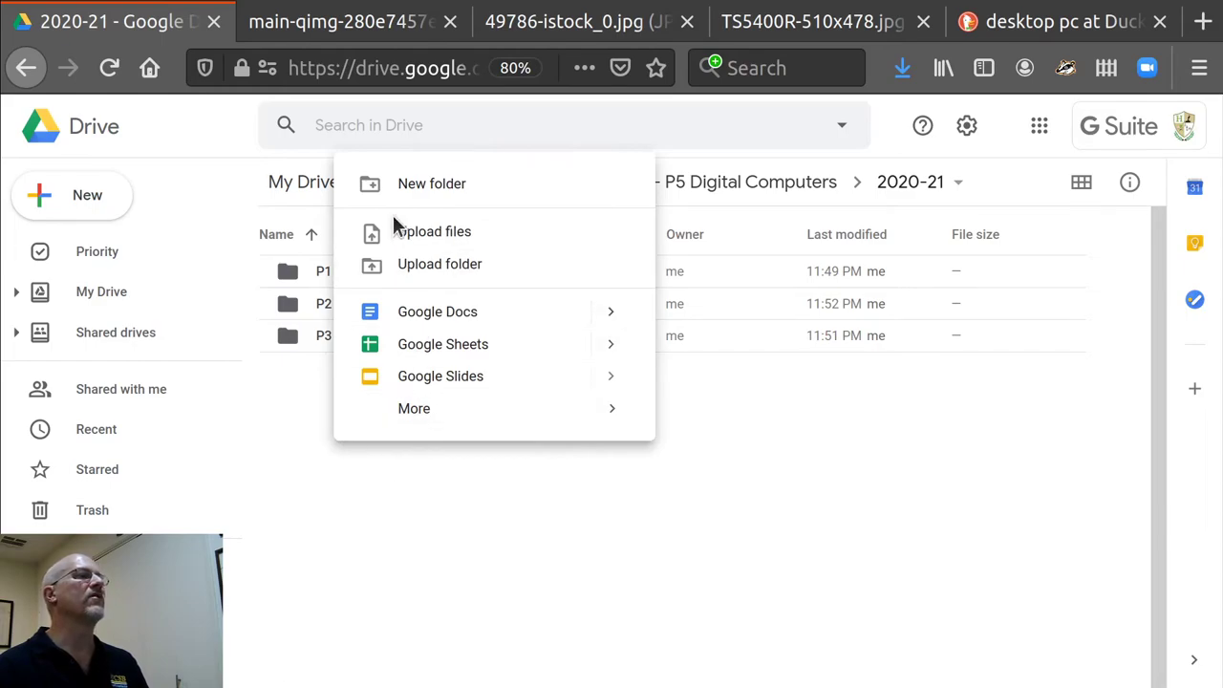
{"action": "left_click", "coordinate": [409, 184]}
{"action": "type", "text": "P"}
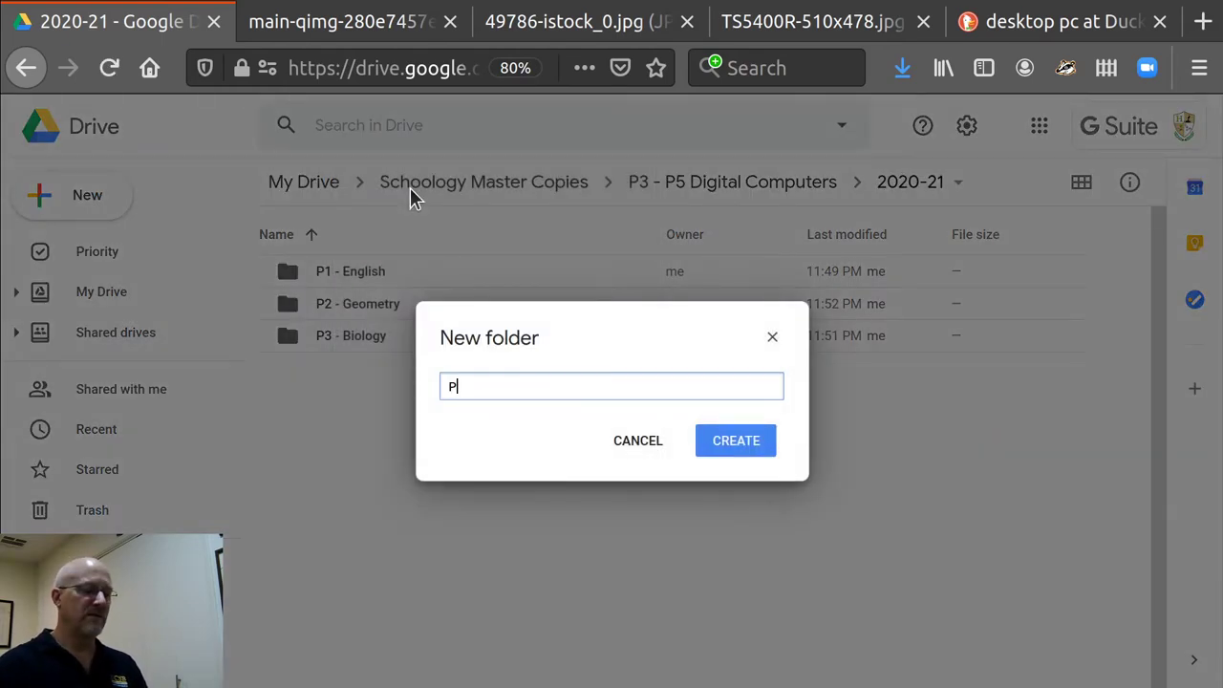
{"action": "type", "text": "4 - Basket Weaving"}
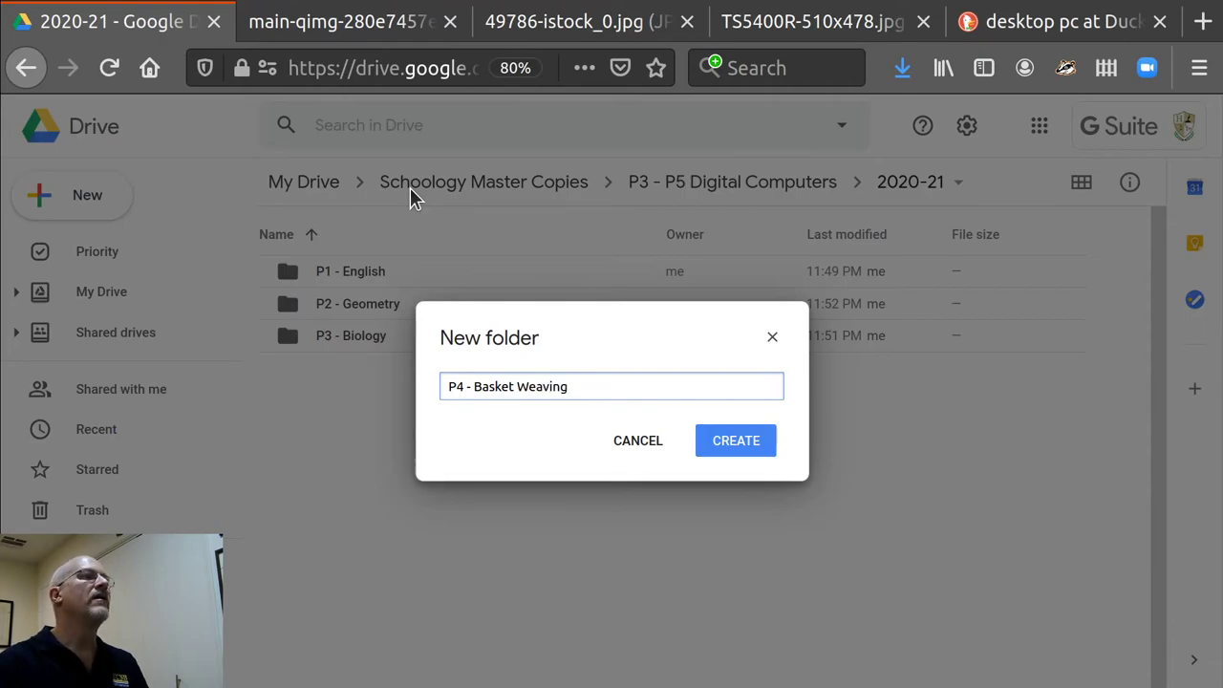
{"action": "key", "text": "Return"}
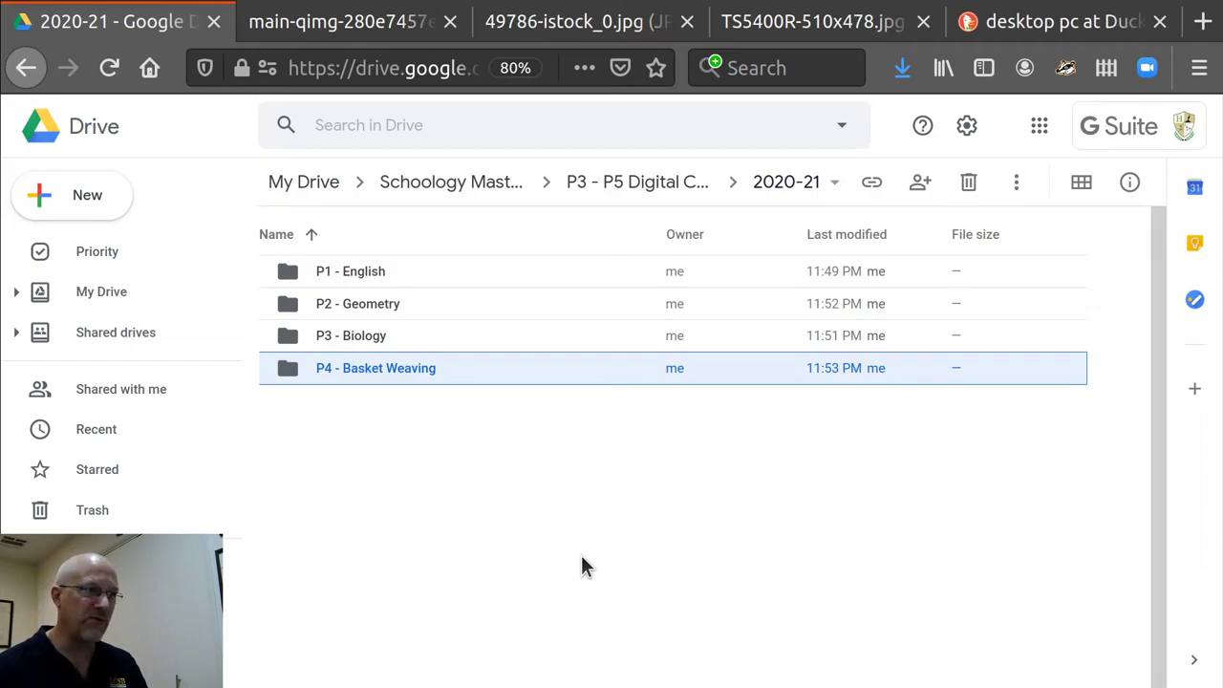
- Open the P3 - Biology folder, view the options for adding new items, and return to the 2020-21 folder
{"action": "double_click", "coordinate": [375, 341]}
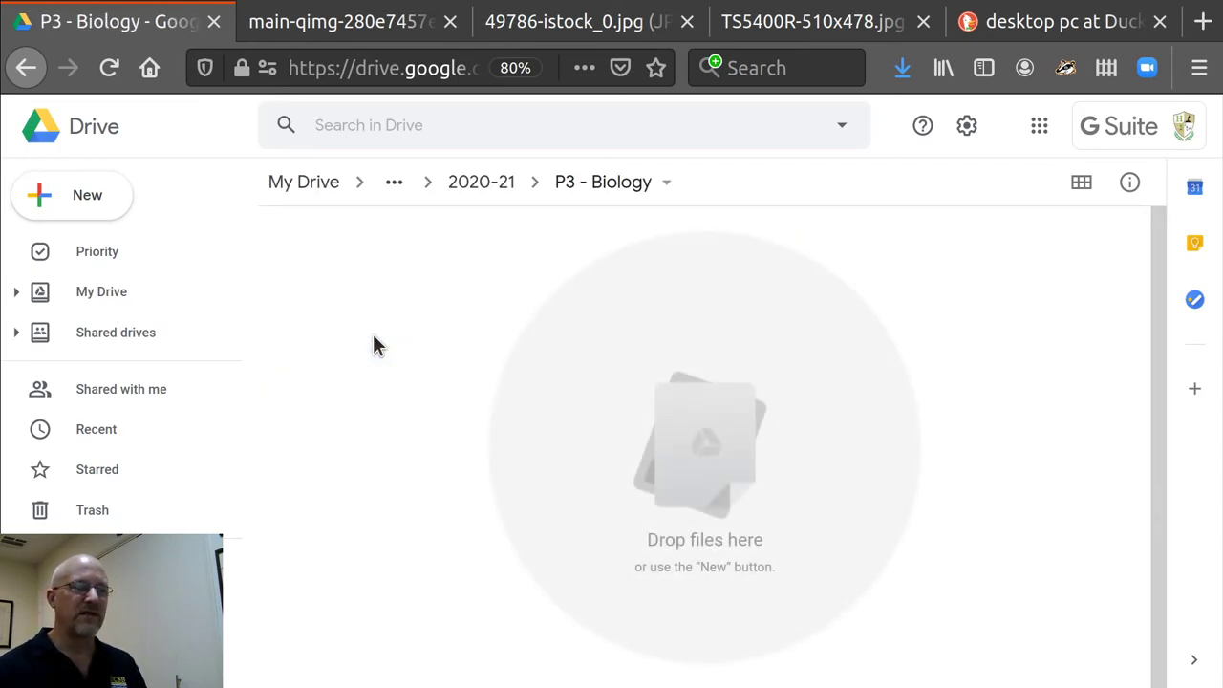
{"action": "right_click", "coordinate": [374, 344]}
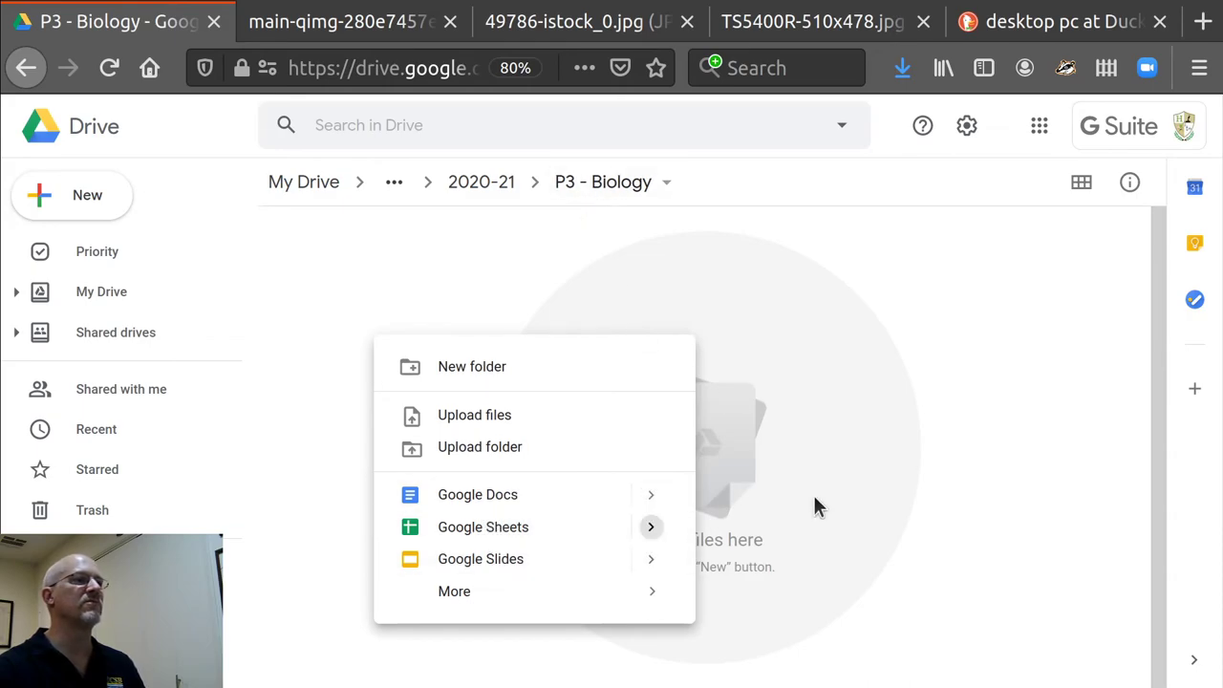
{"action": "left_click", "coordinate": [859, 474]}
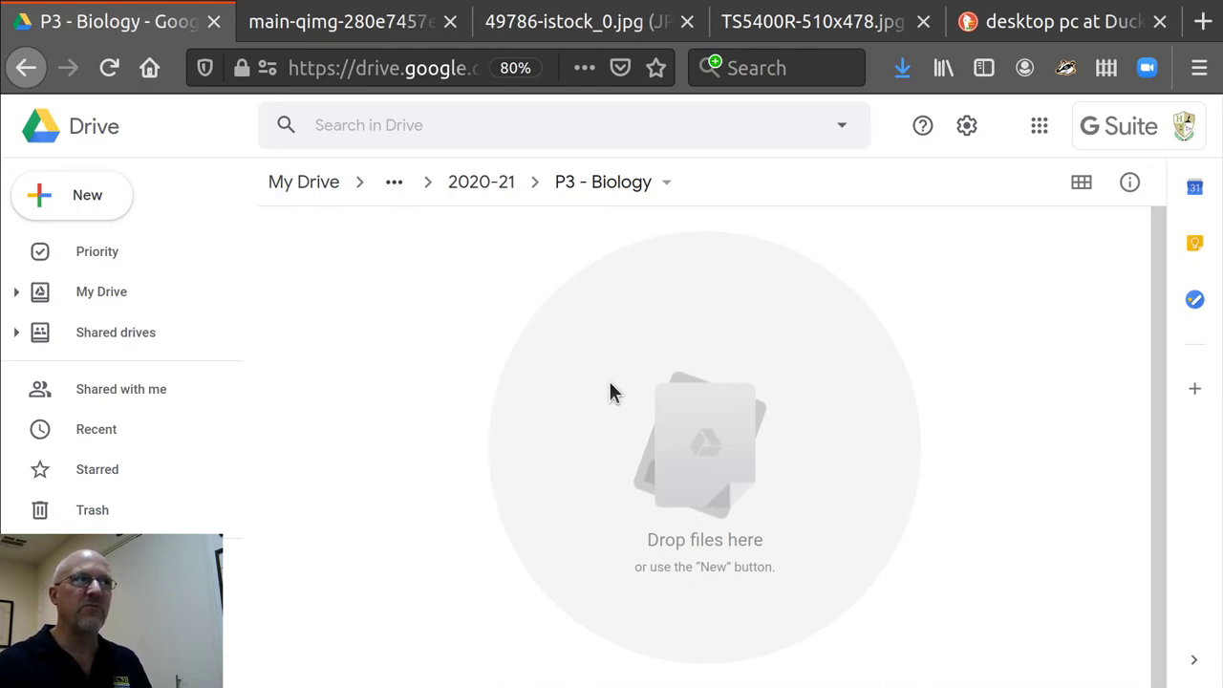
{"action": "left_click", "coordinate": [482, 188]}
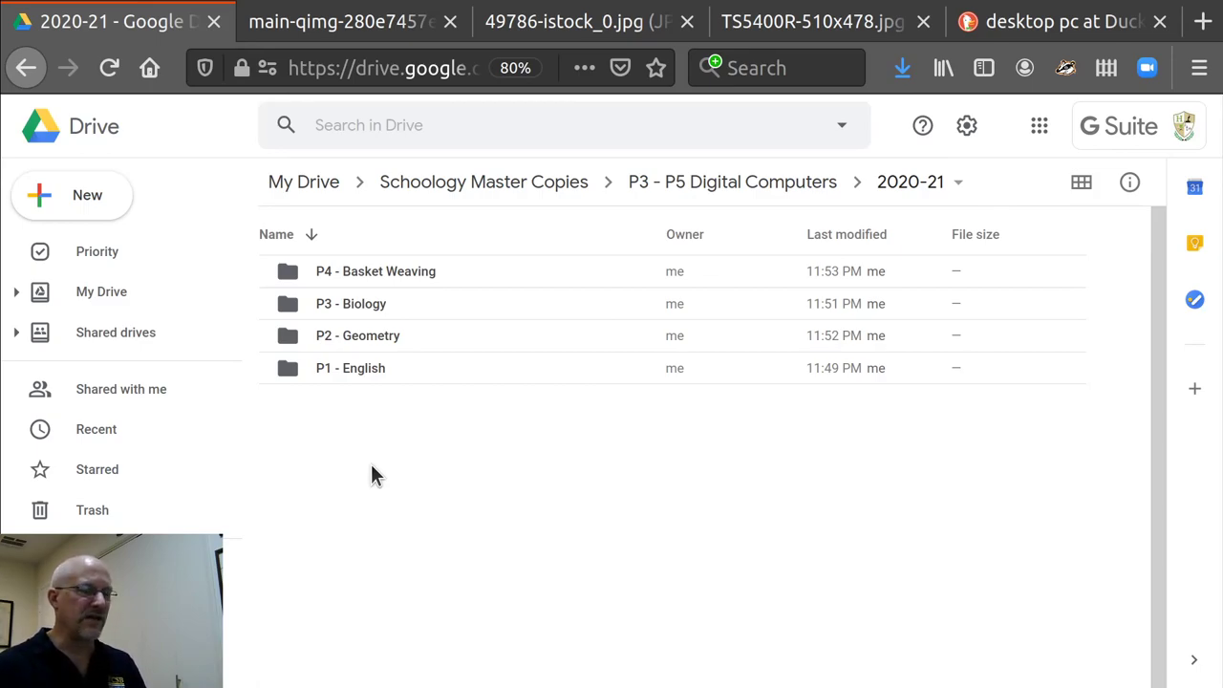
- Show the Drive search suggestions and file-type filters, and dismiss them without searching
{"action": "left_click", "coordinate": [368, 113]}
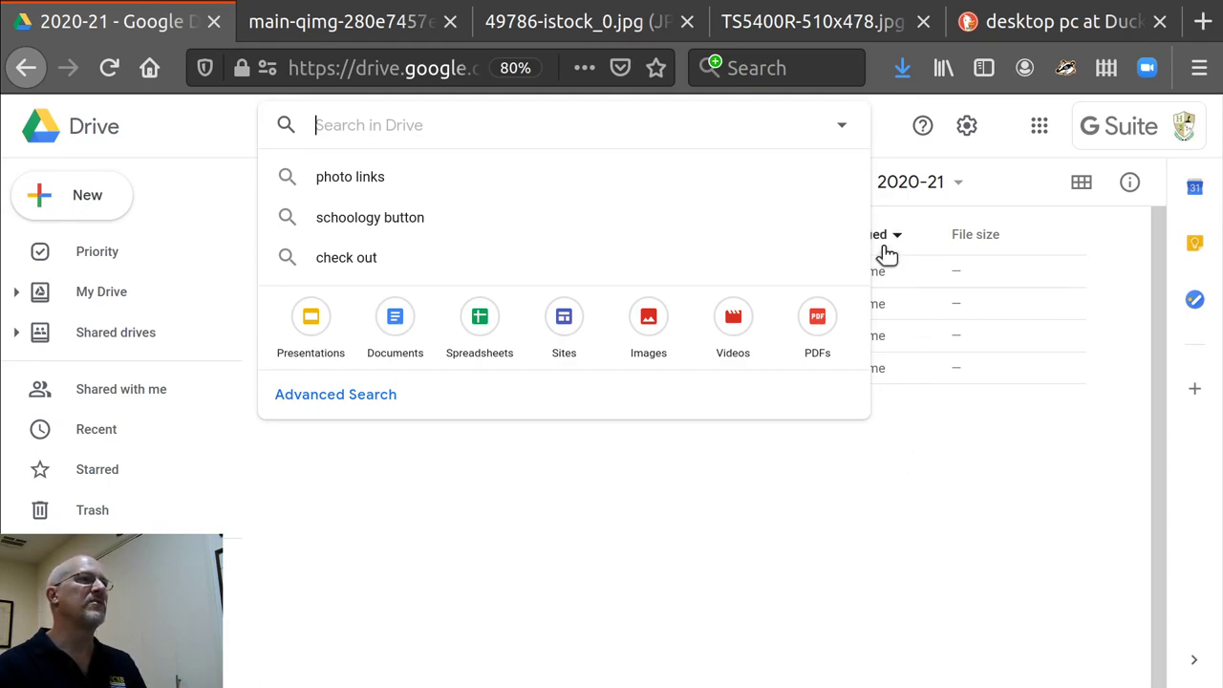
{"action": "key", "text": "Escape"}
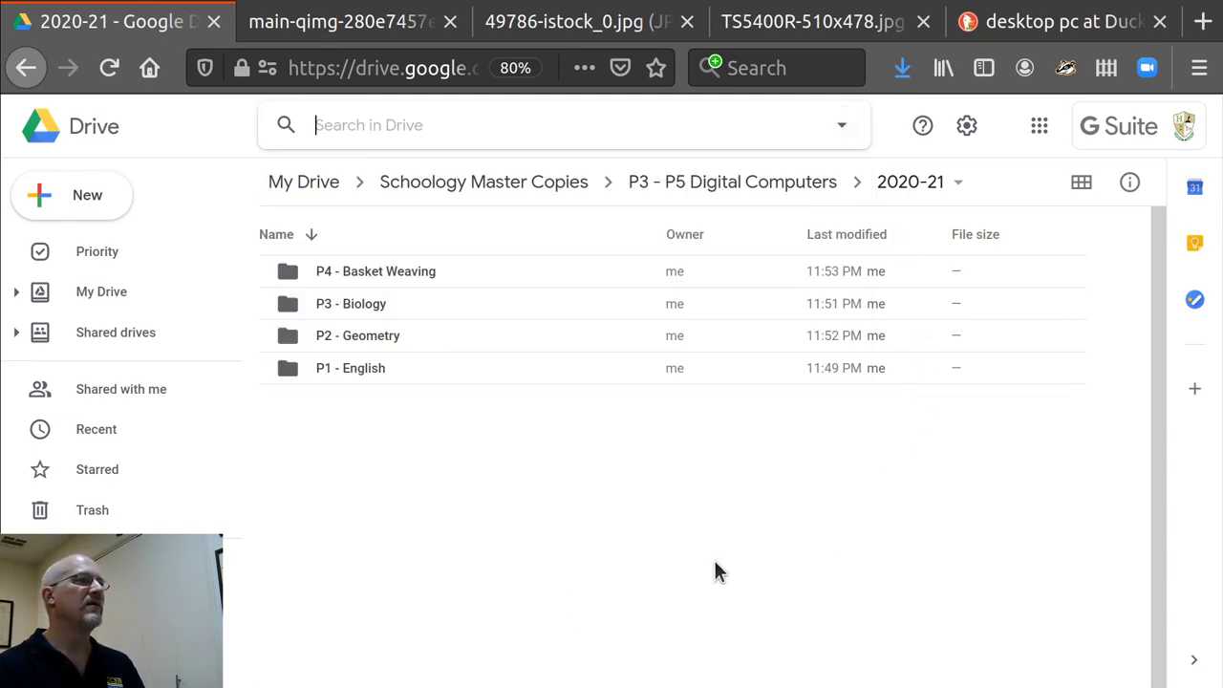